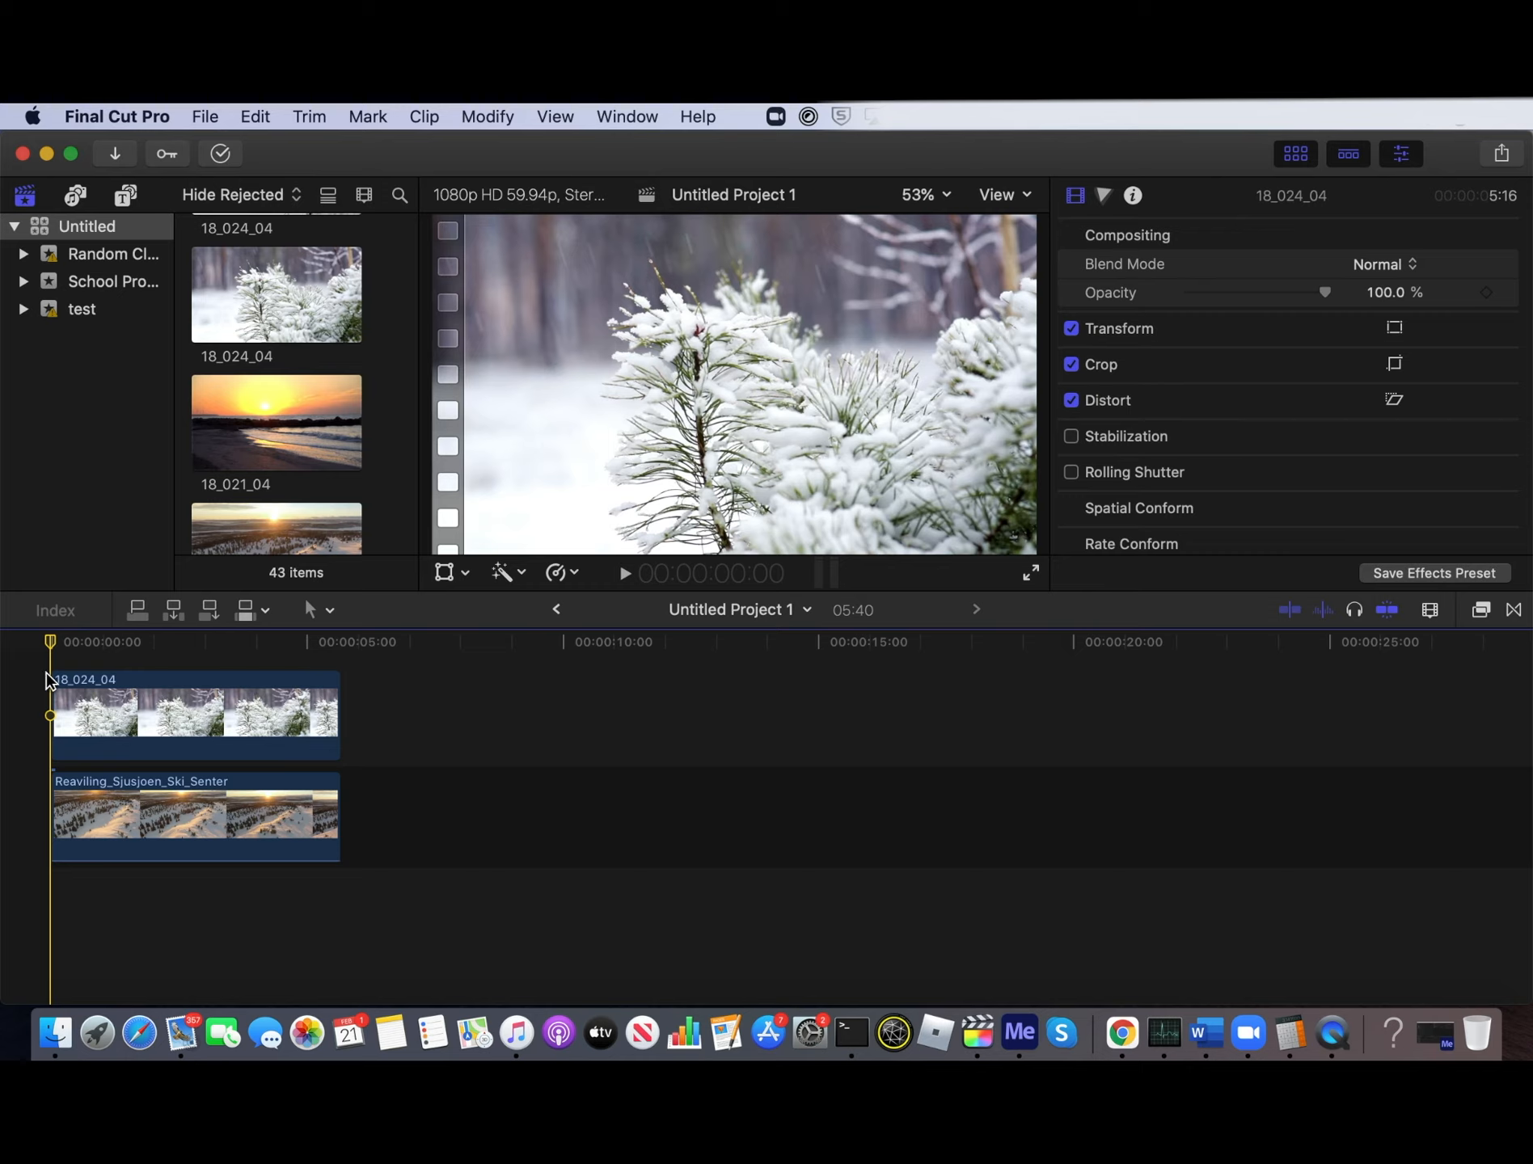
Preview the project, shrink the 18_024_04 clip to about half size with Transform, and rotate it slightly counterclockwise
click(624, 574)
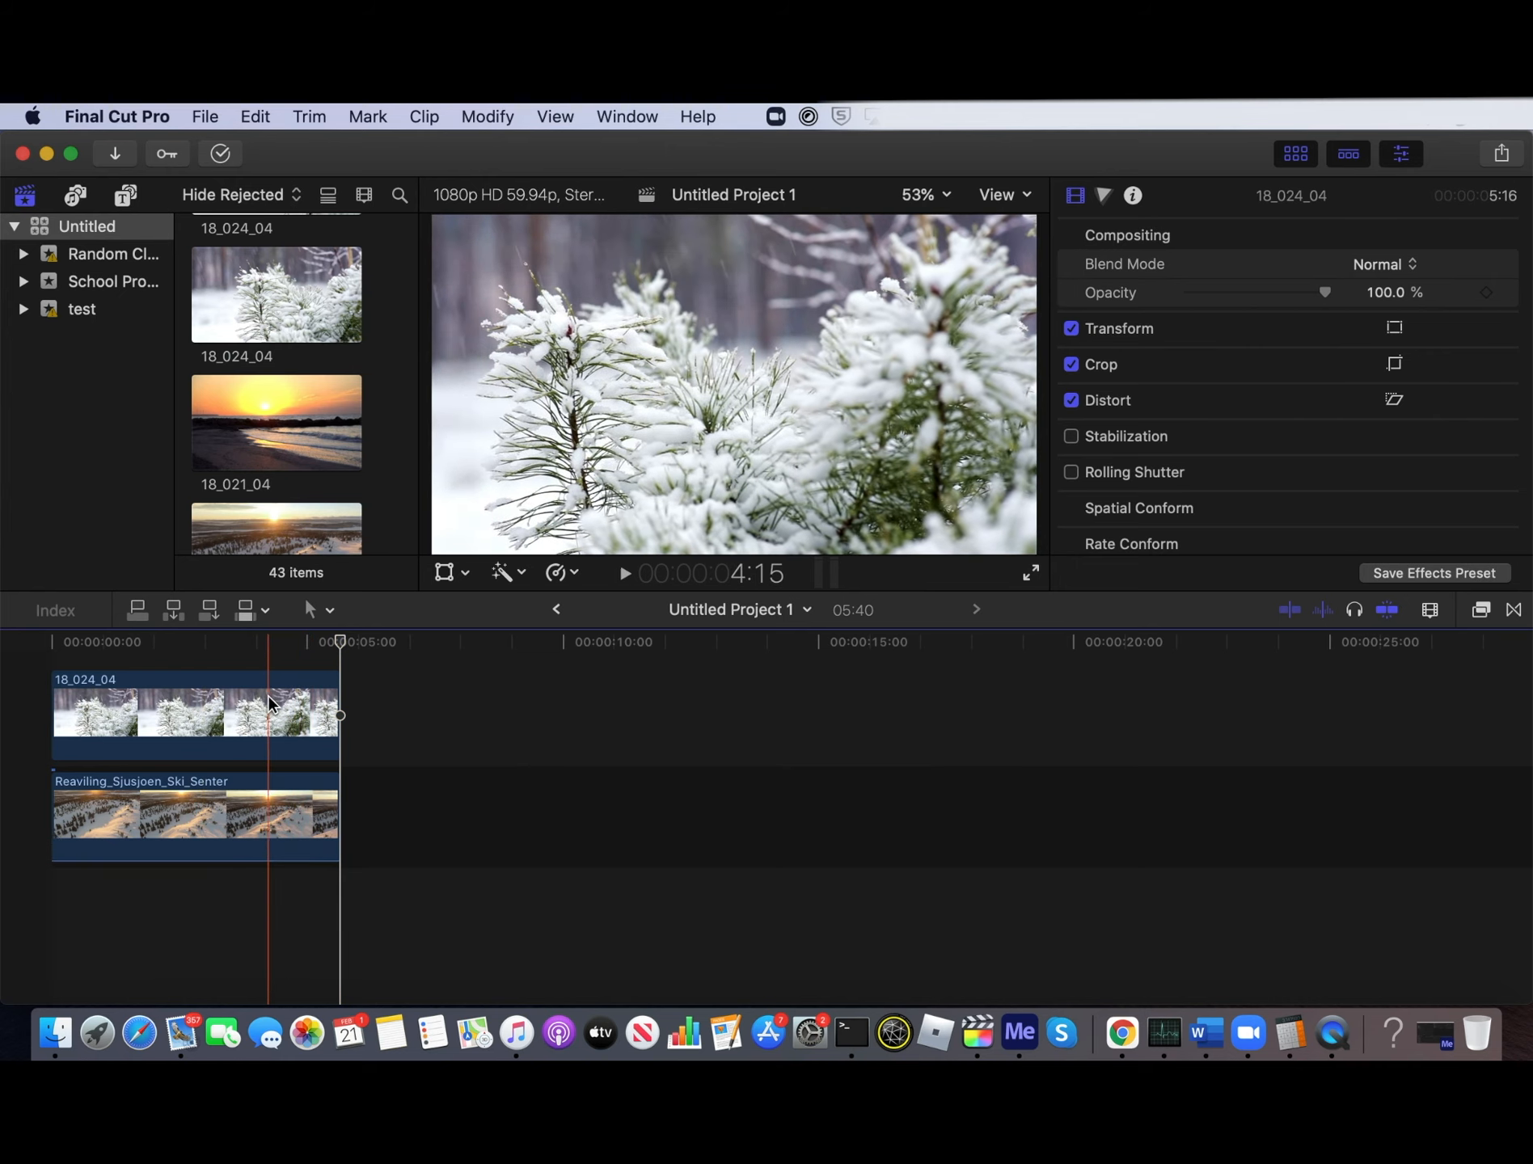
click(259, 659)
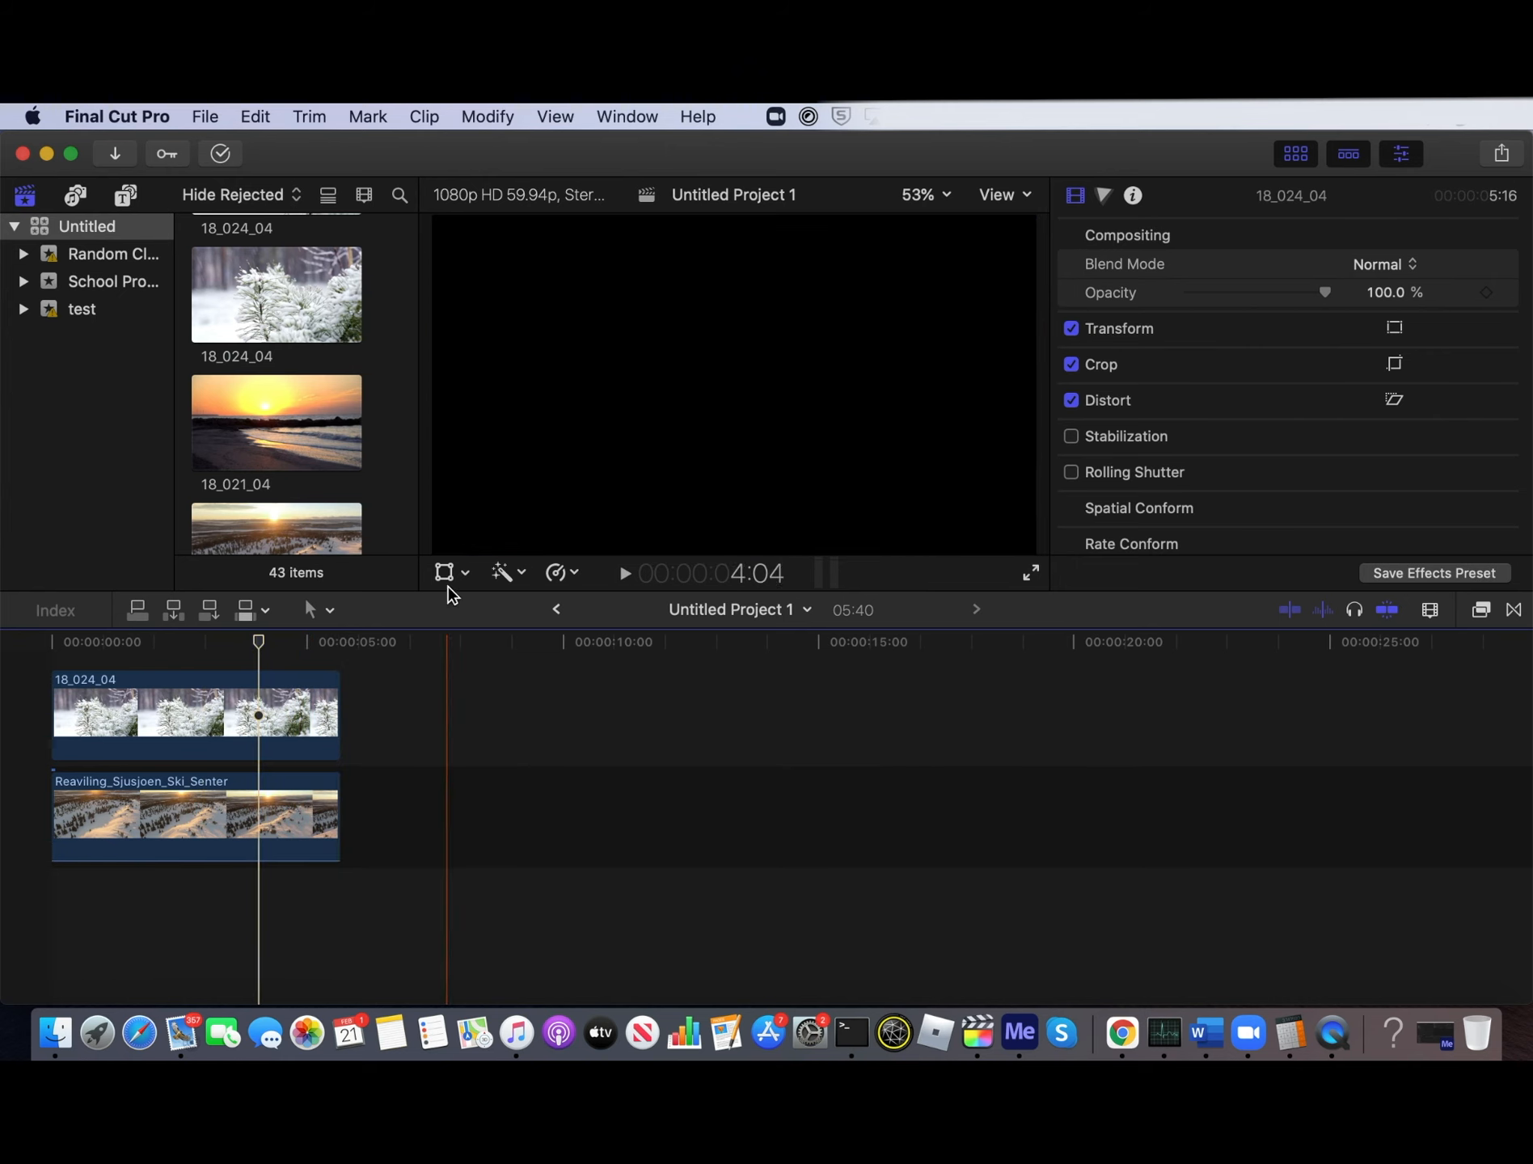
click(466, 574)
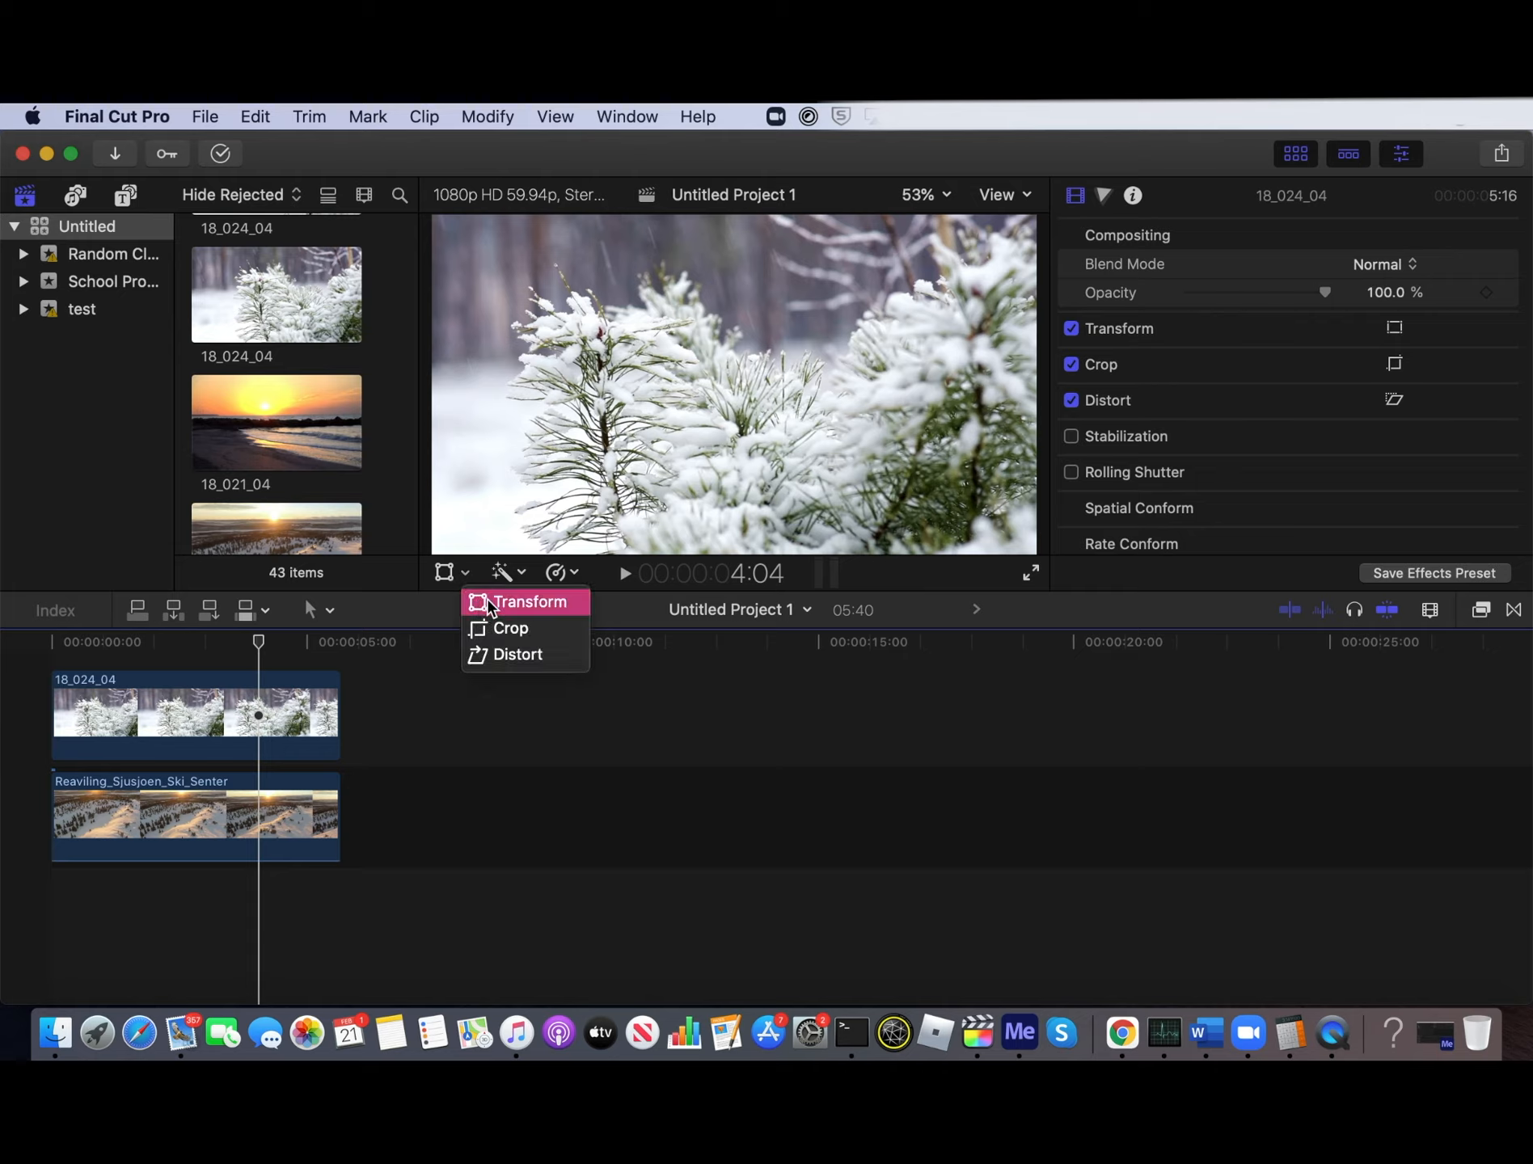
click(486, 601)
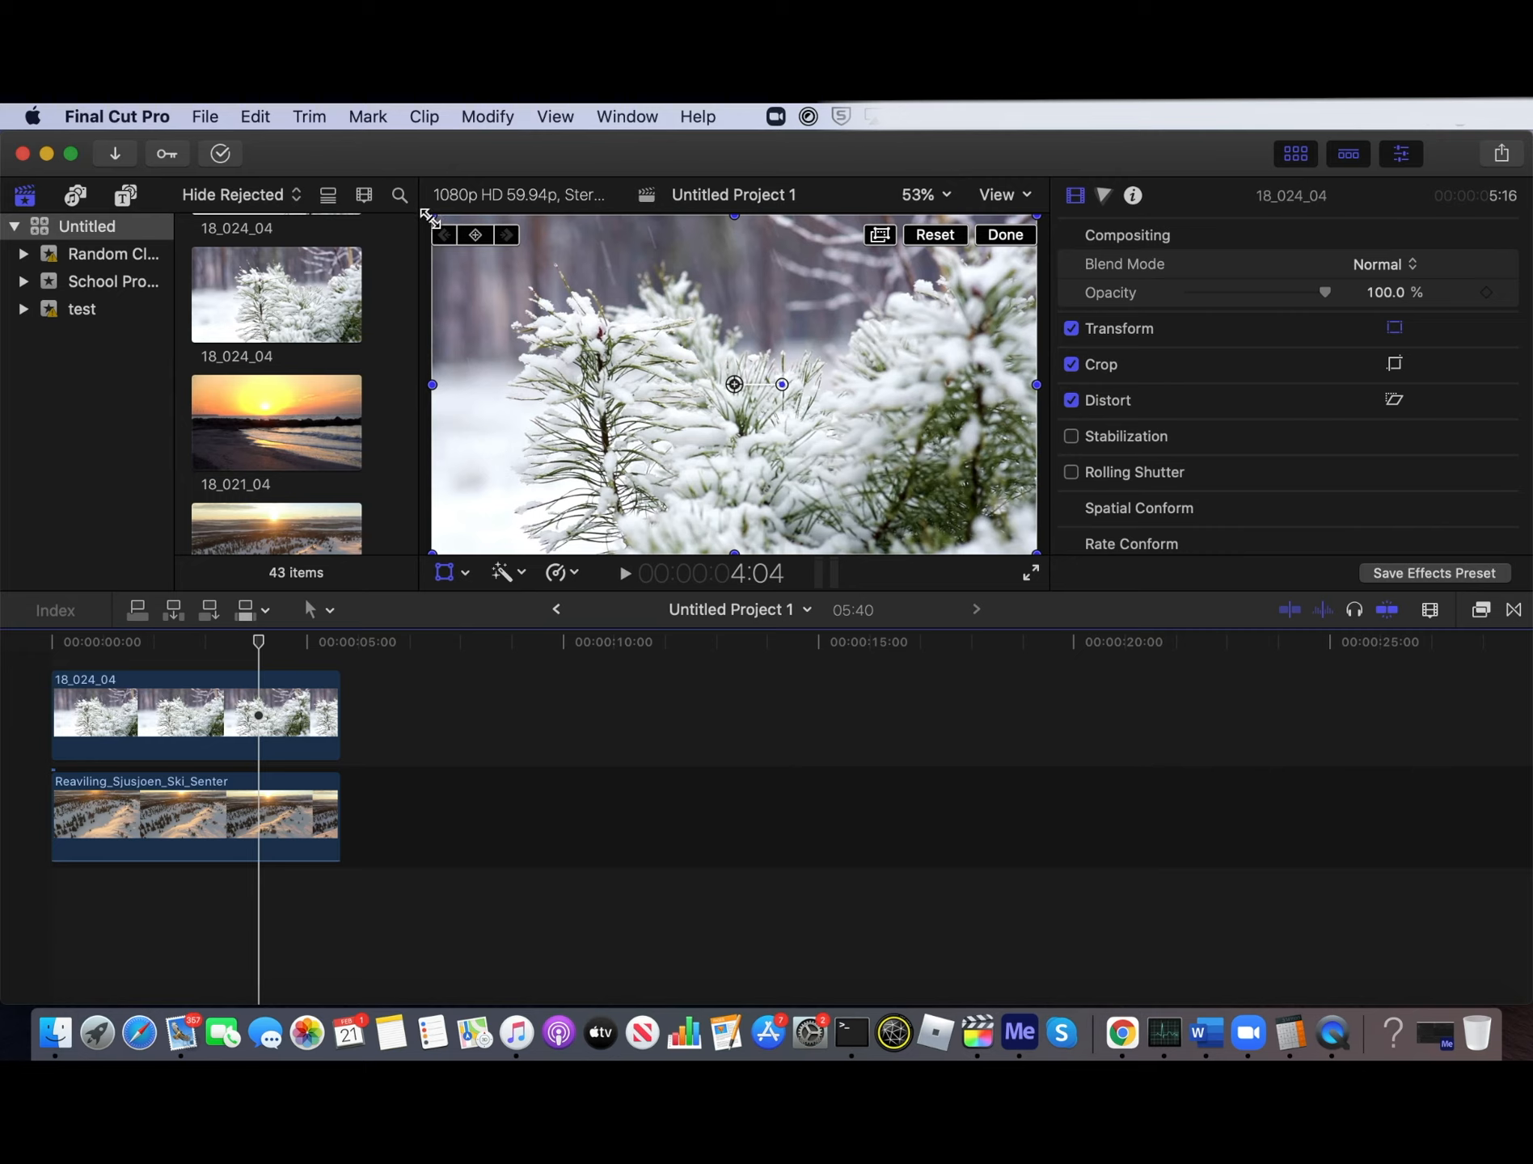
drag(431, 218, 585, 329)
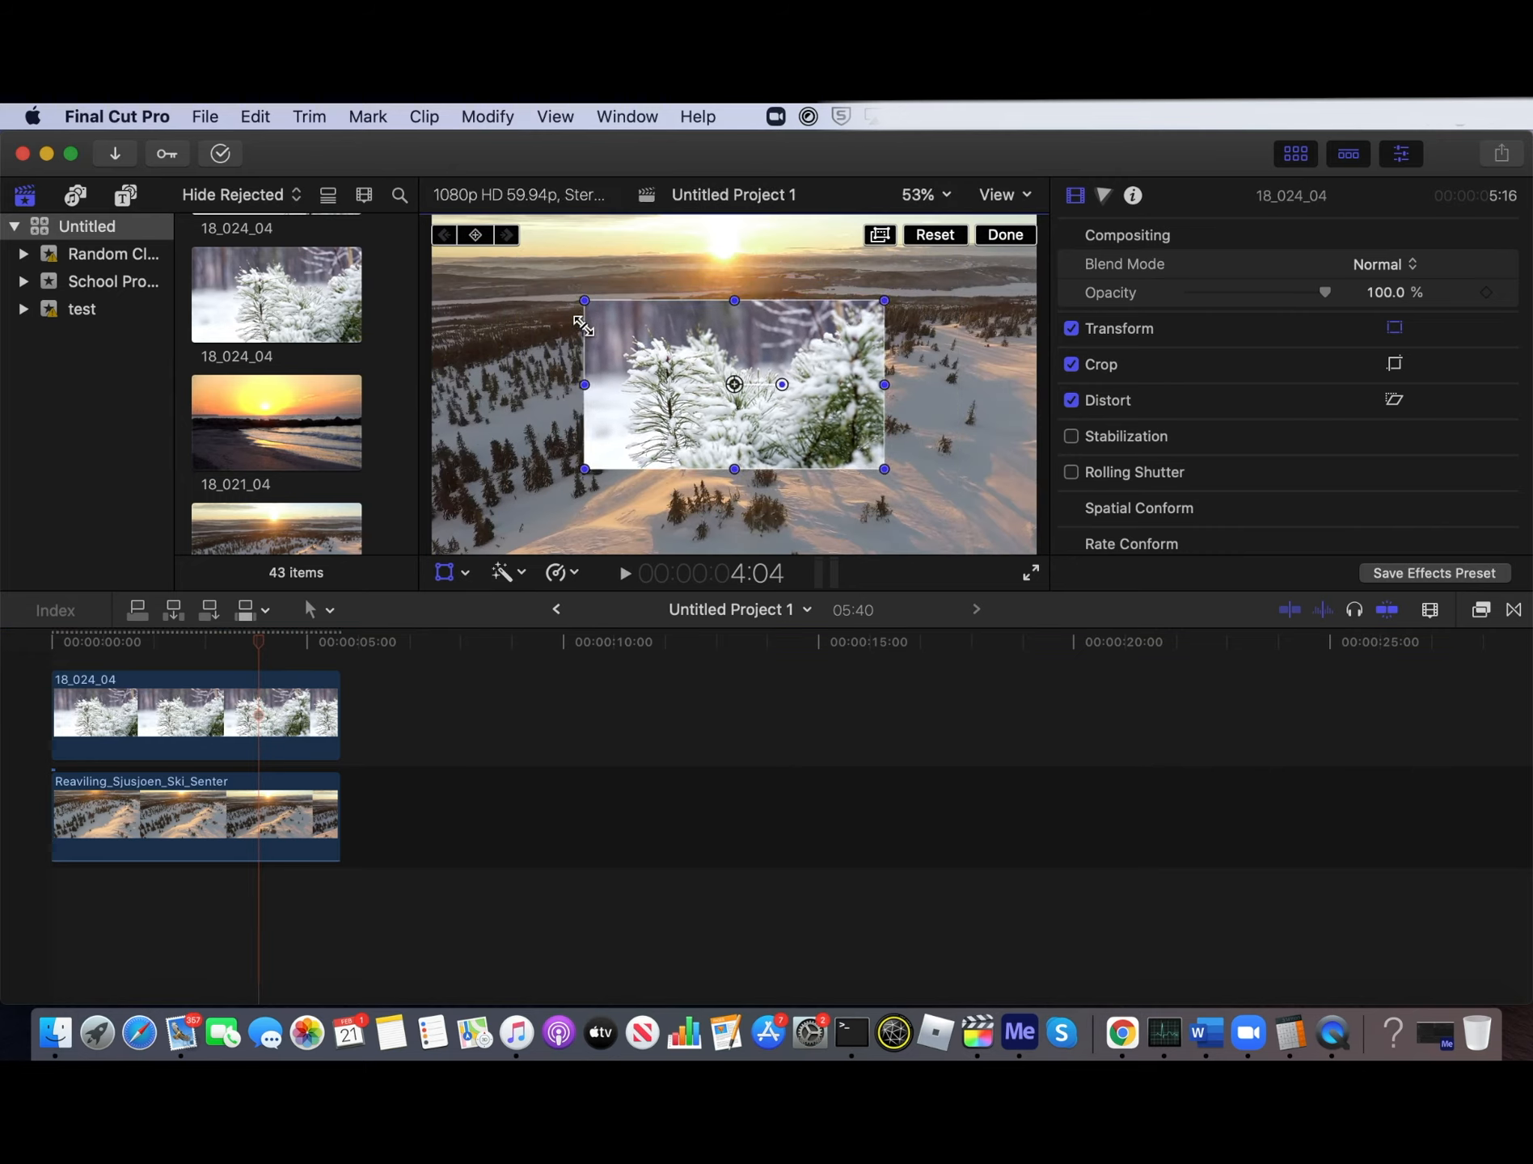
mouse_move(785, 387)
mouse_down()
mouse_move(774, 360)
mouse_move(703, 316)
mouse_move(782, 381)
mouse_up()
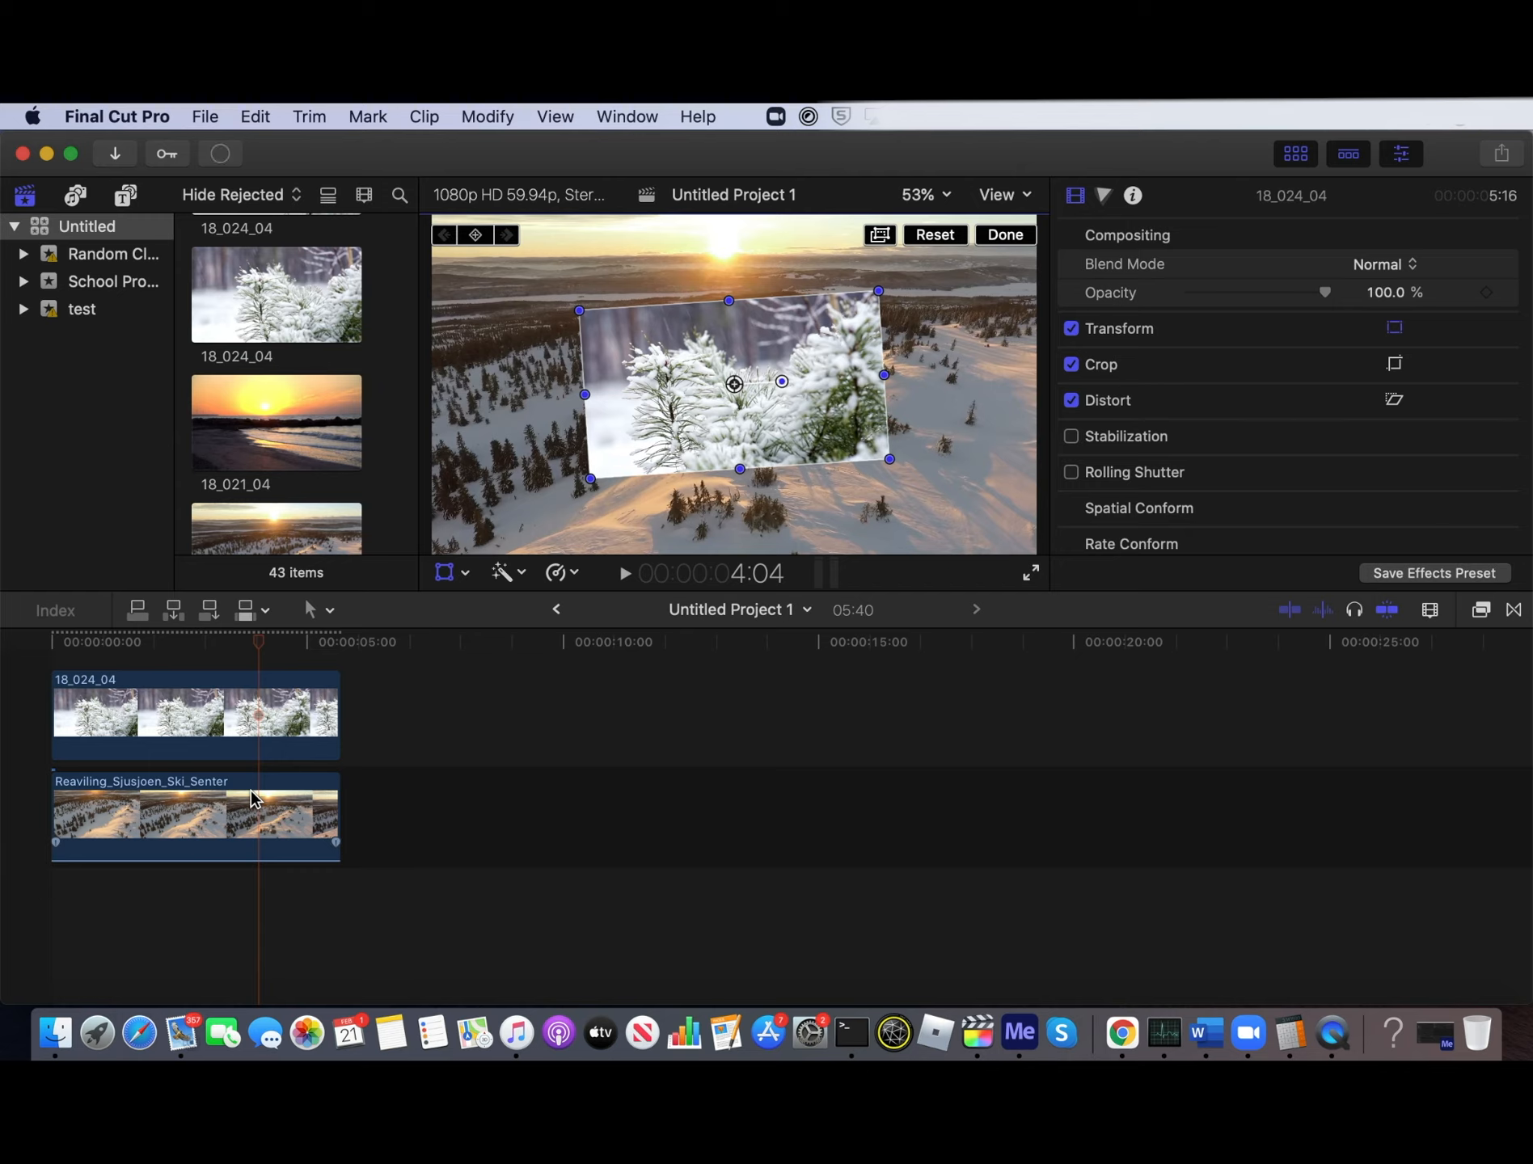
Transform both clips so an upright 18_024_04 fills the frame's lower-right area over an enlarged, repositioned Reaviling_Sjusjoen_Ski_Senter background
click(251, 791)
drag(432, 217, 547, 280)
drag(734, 385, 627, 326)
click(782, 385)
mouse_move(781, 382)
mouse_down()
mouse_move(873, 390)
mouse_move(775, 398)
mouse_up()
drag(924, 484, 994, 522)
drag(802, 456, 844, 485)
click(299, 797)
drag(432, 438, 315, 503)
drag(424, 501, 522, 556)
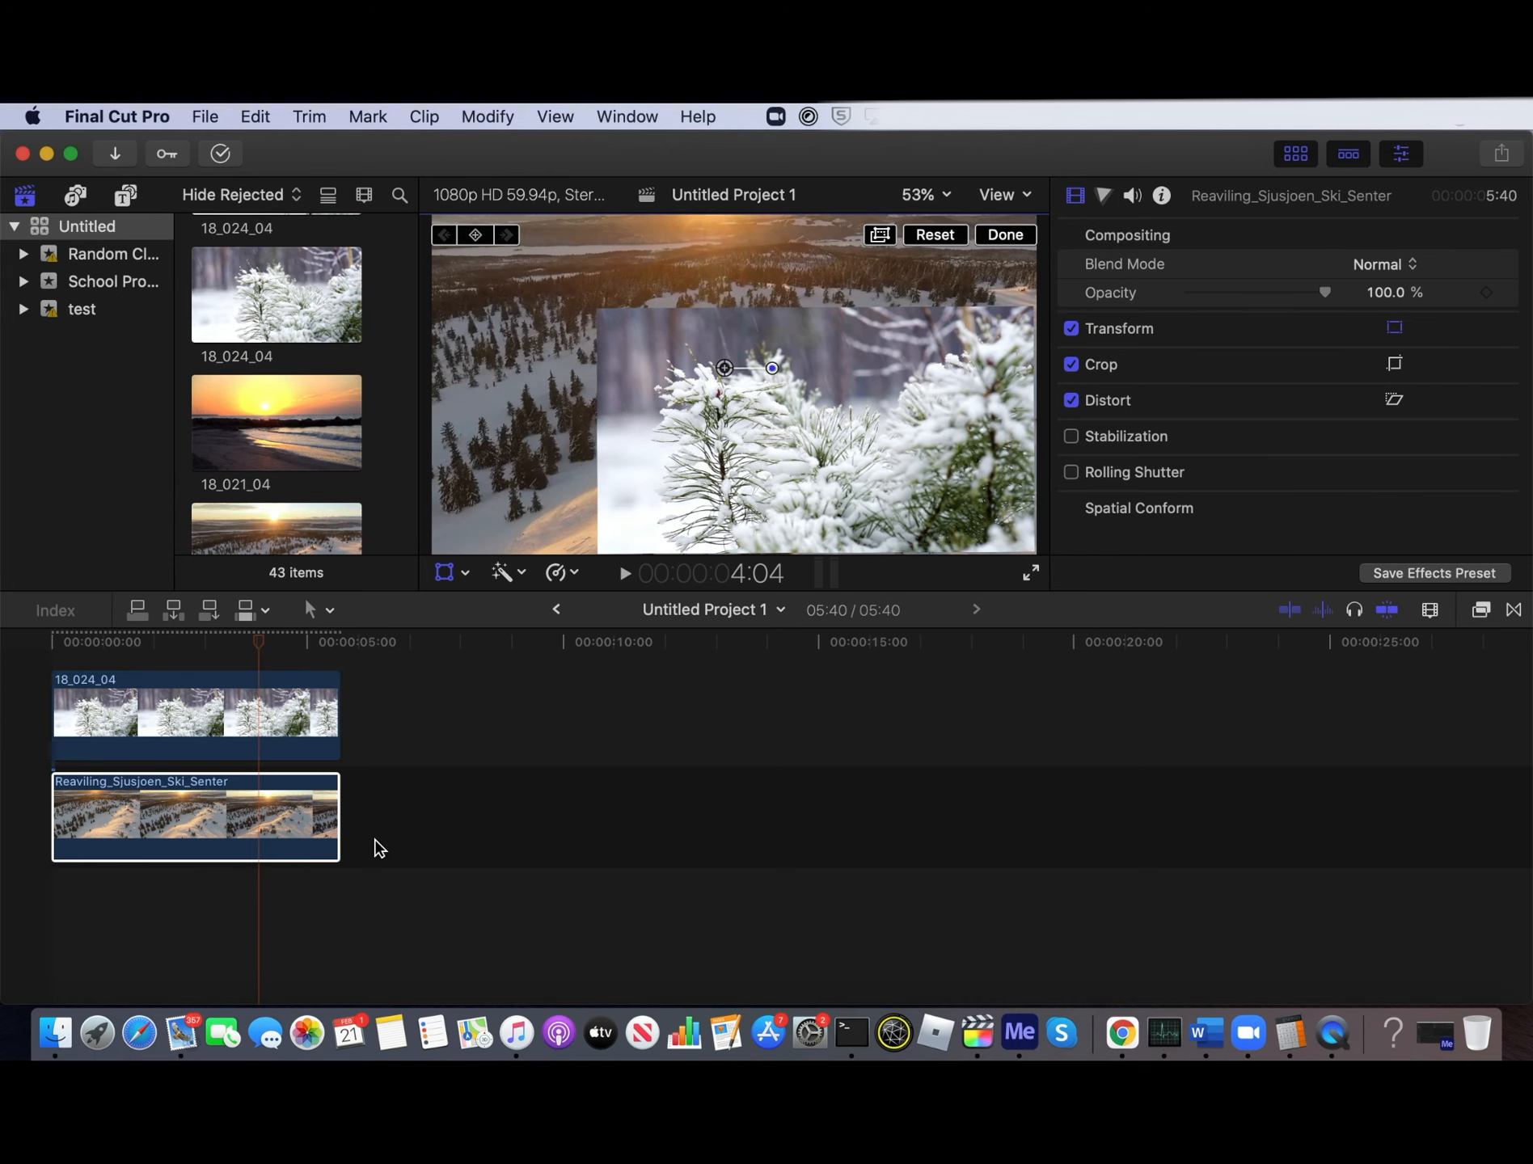
Trim away slightly more than the left half of the 18_024_04 picture with the Crop tool's Trim mode
click(244, 701)
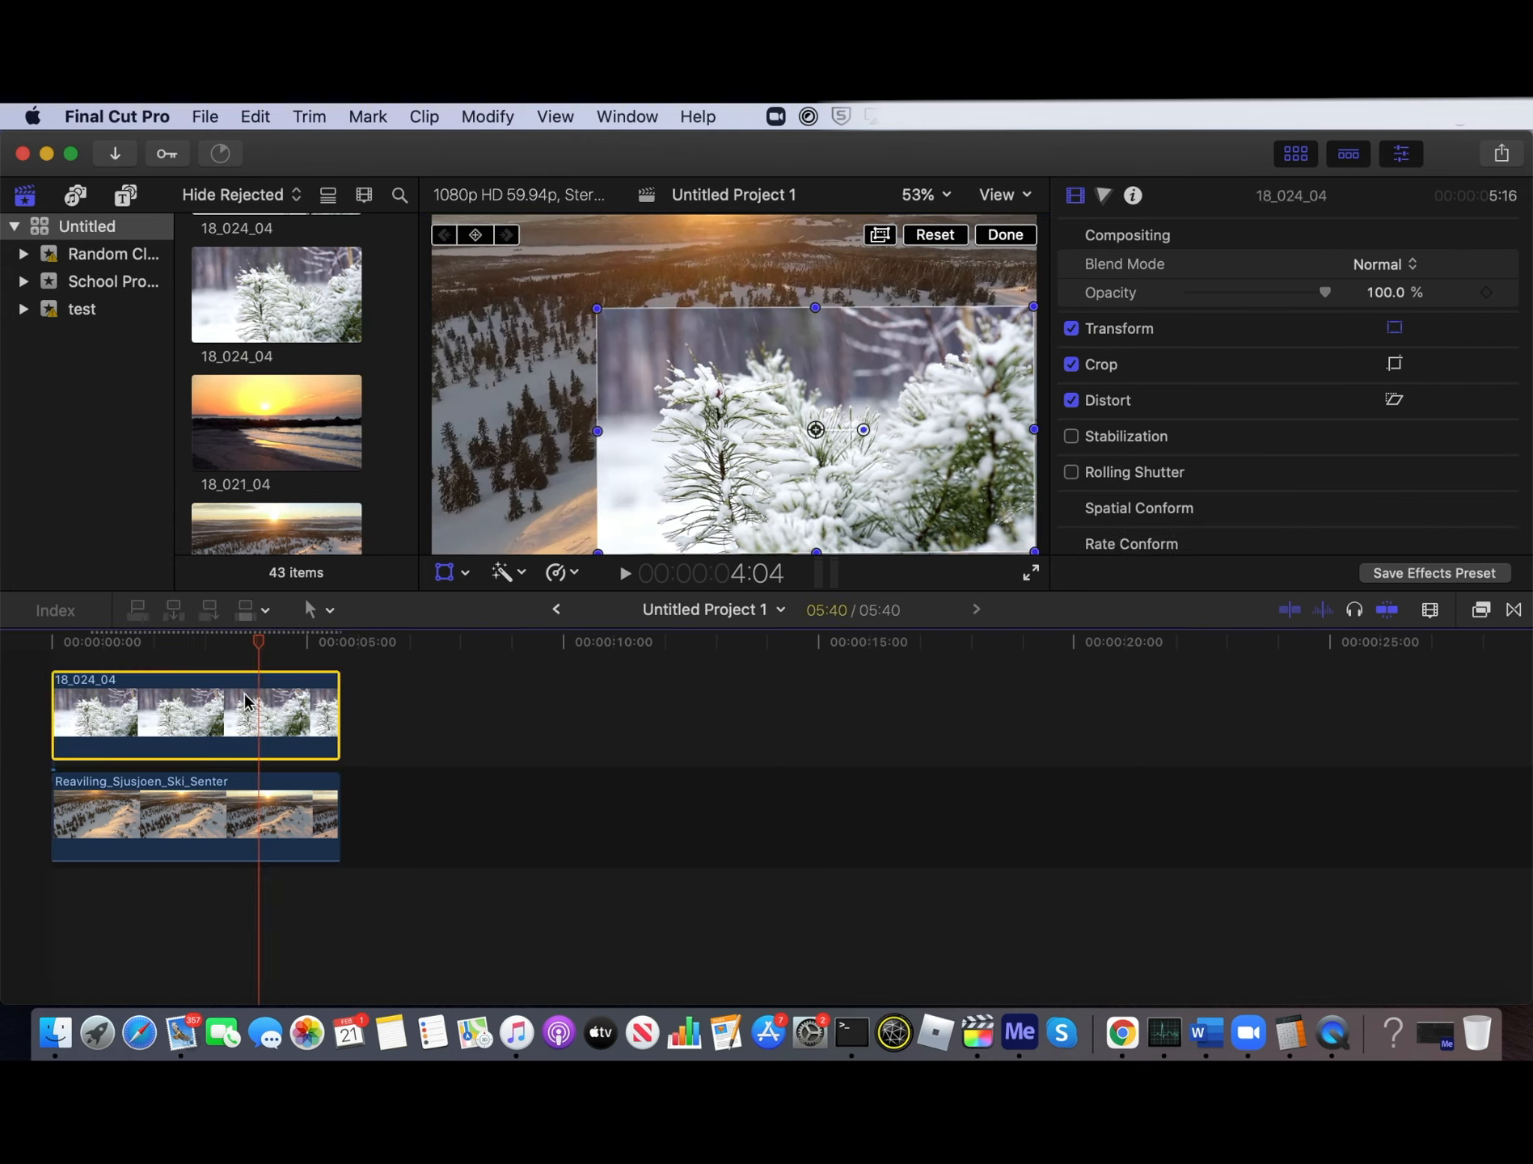
click(451, 574)
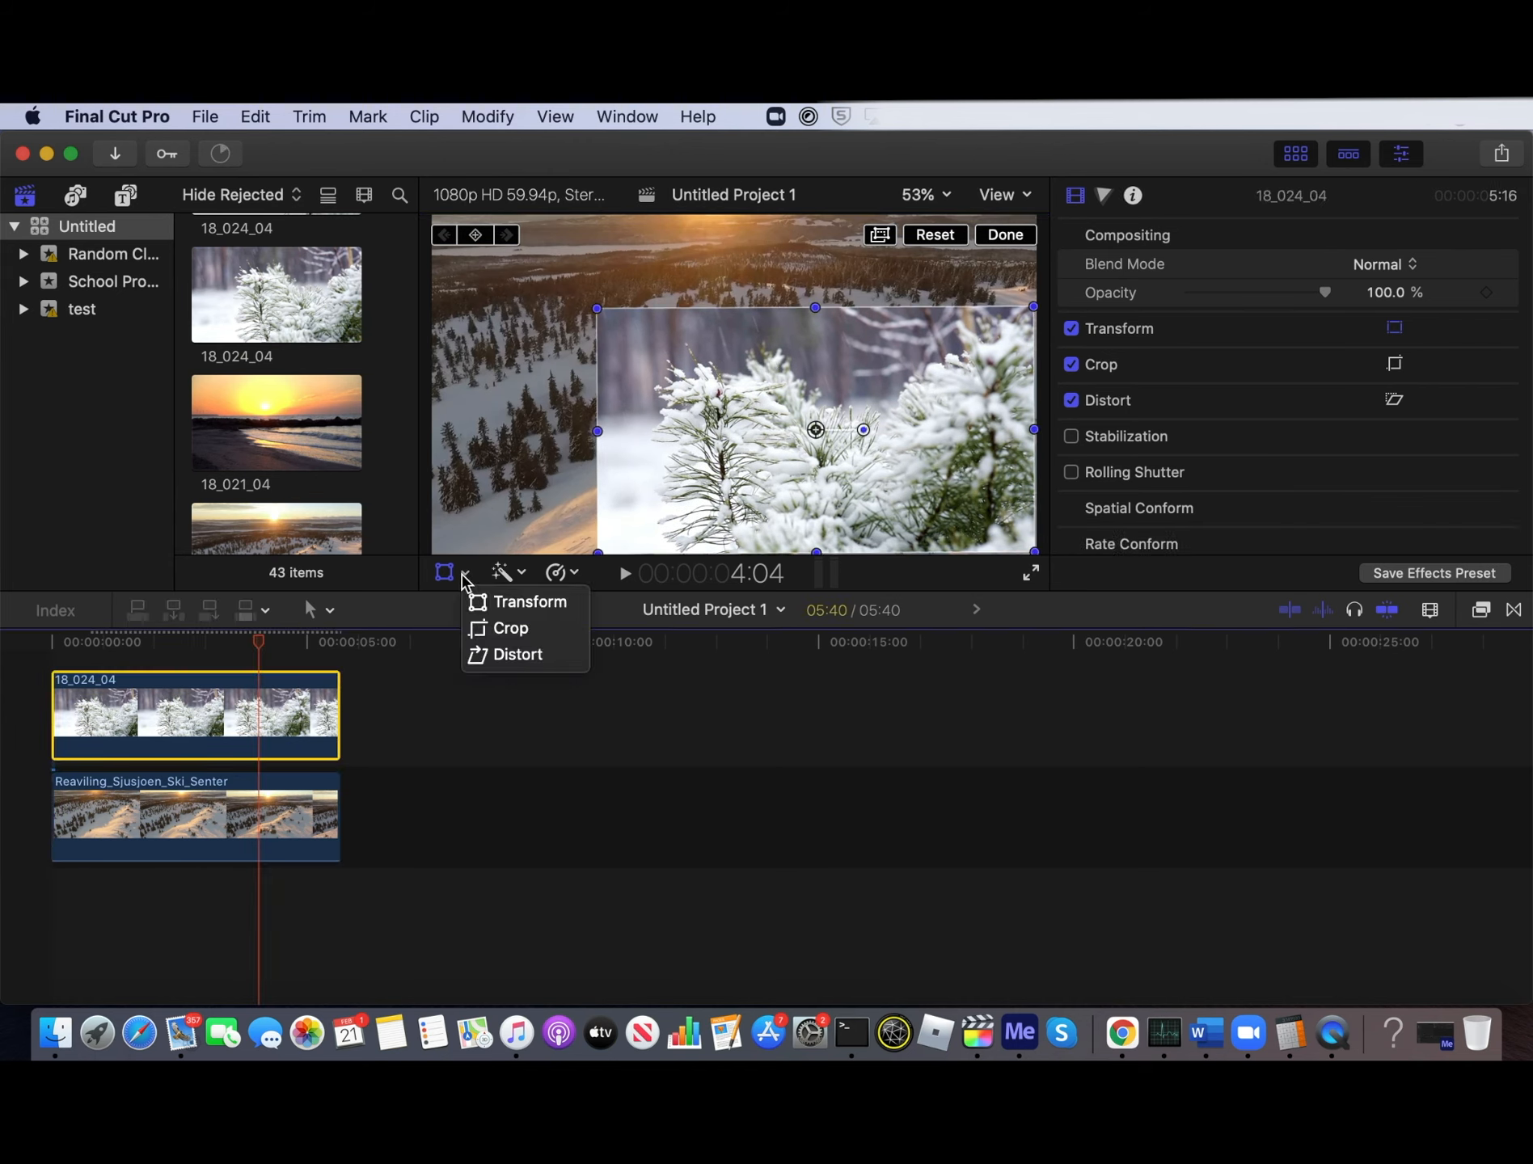
click(492, 629)
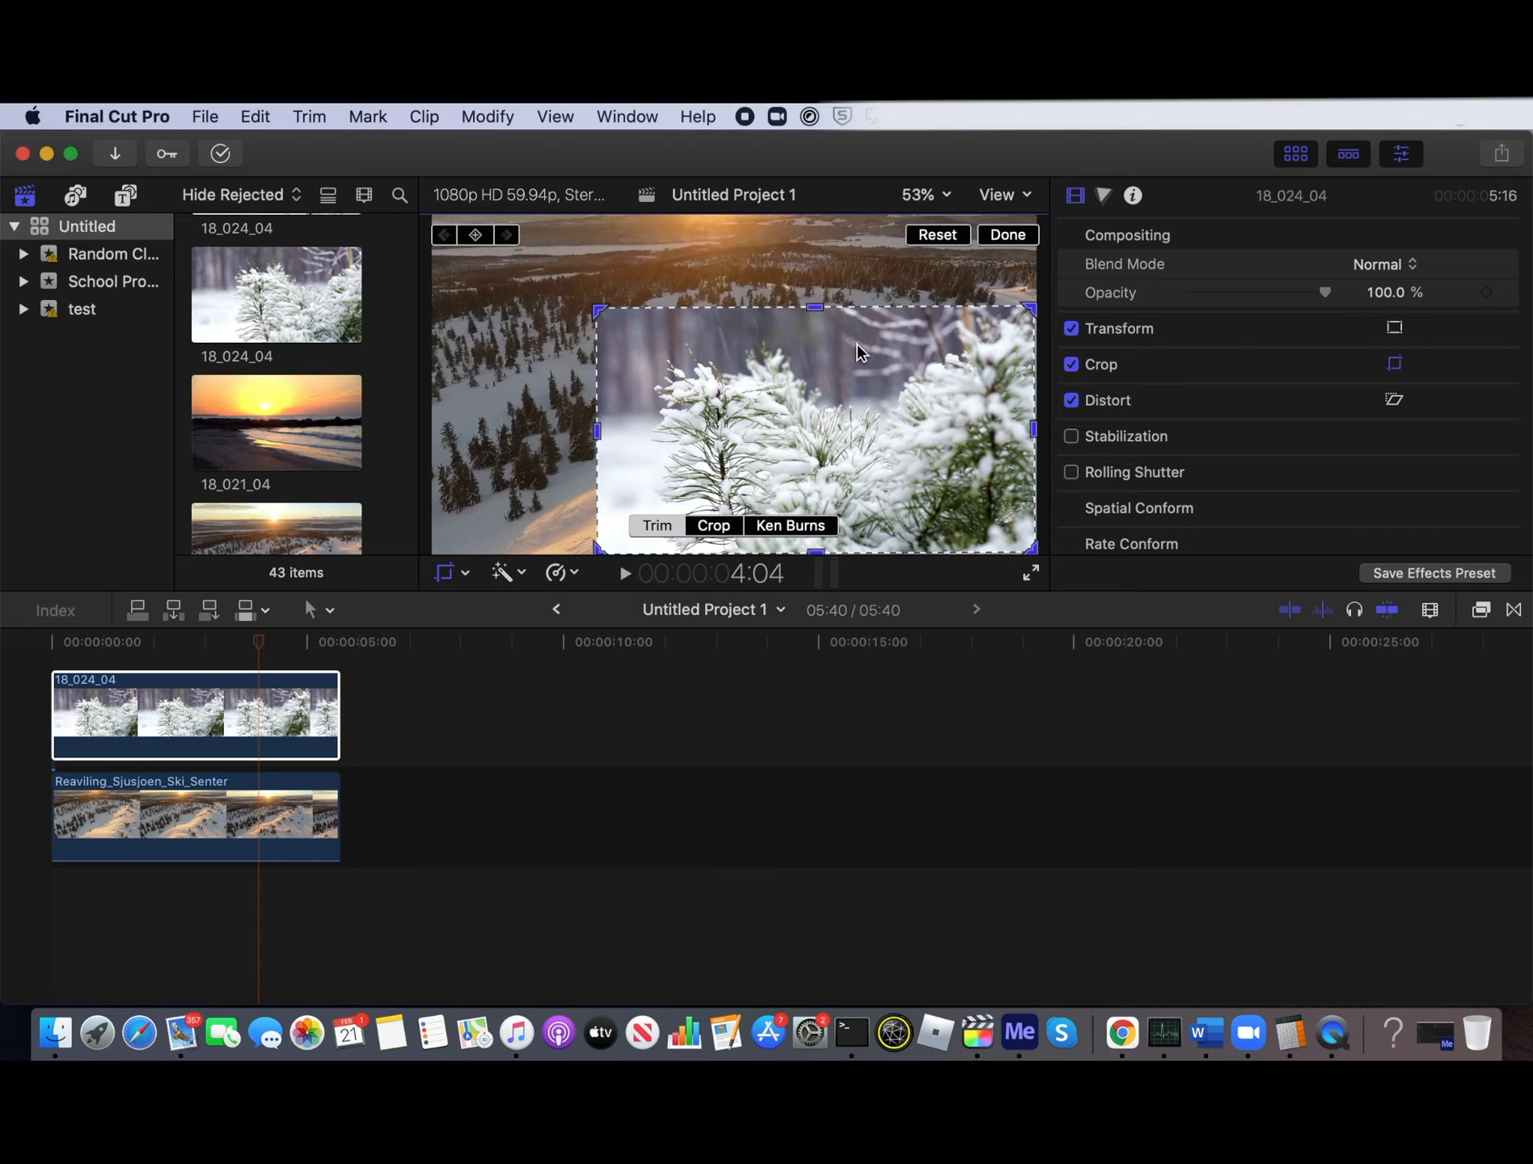
drag(599, 431, 846, 443)
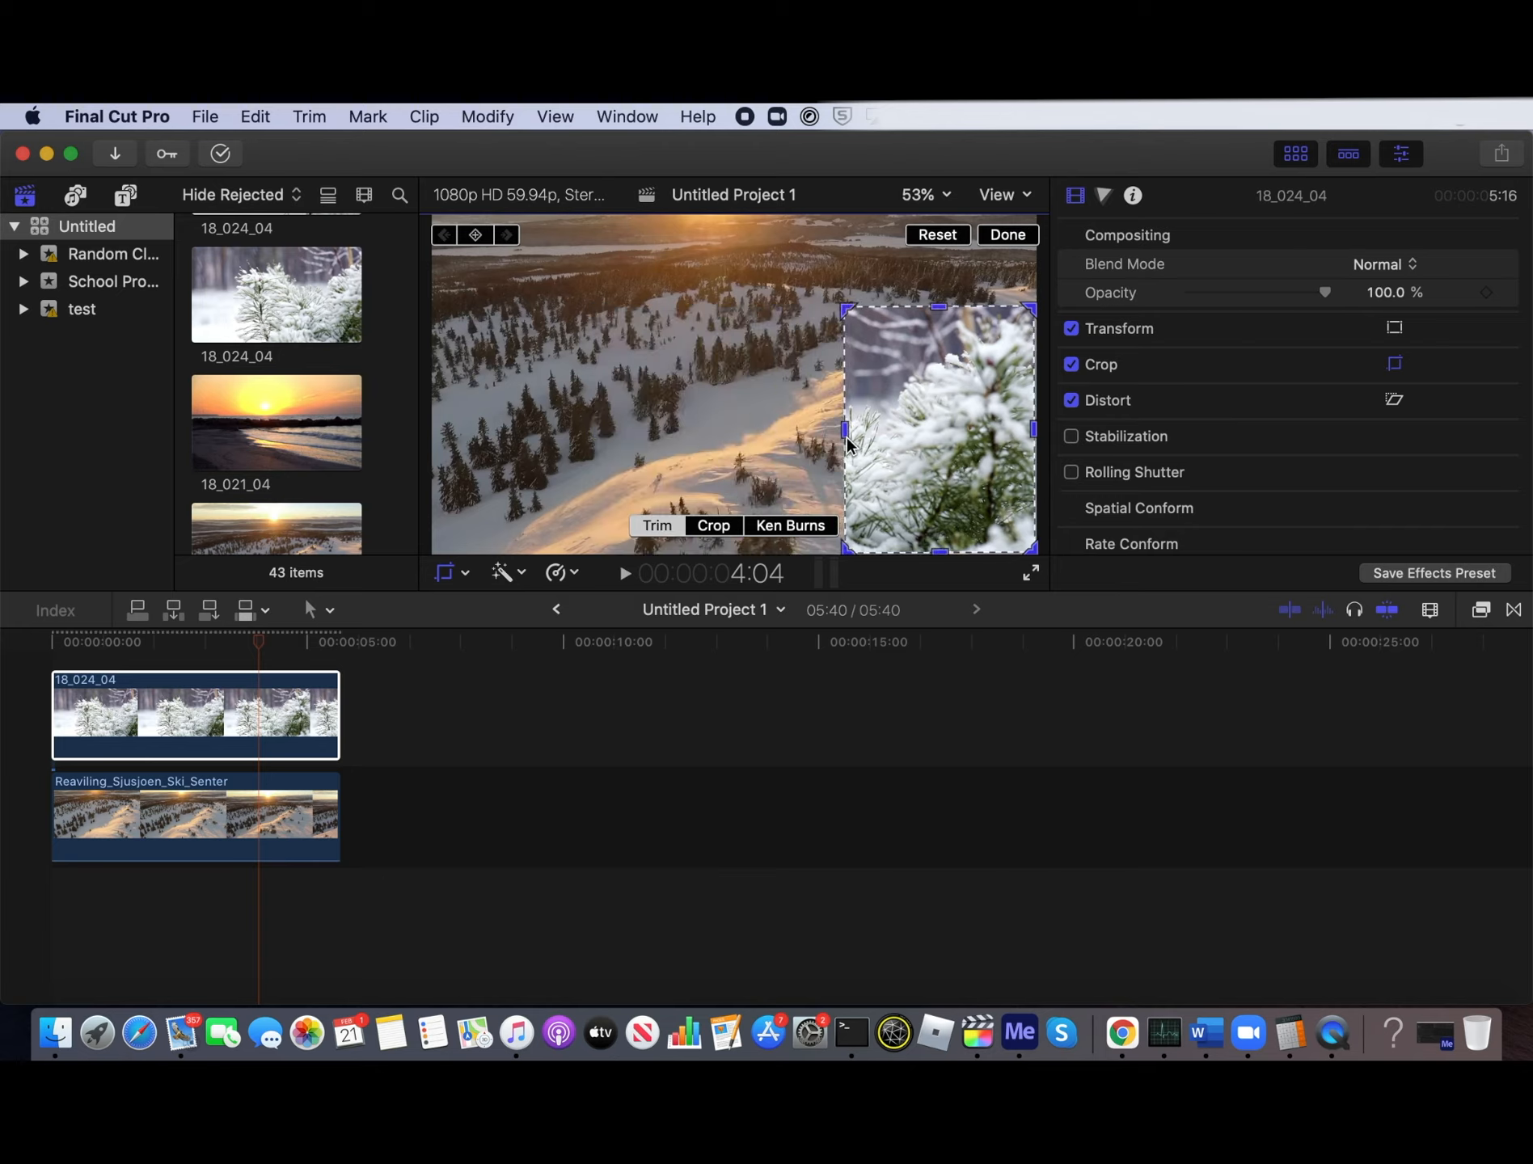
Crop the 18_024_04 picture in Crop mode to a narrow area at its lower-right corner and apply it
click(709, 529)
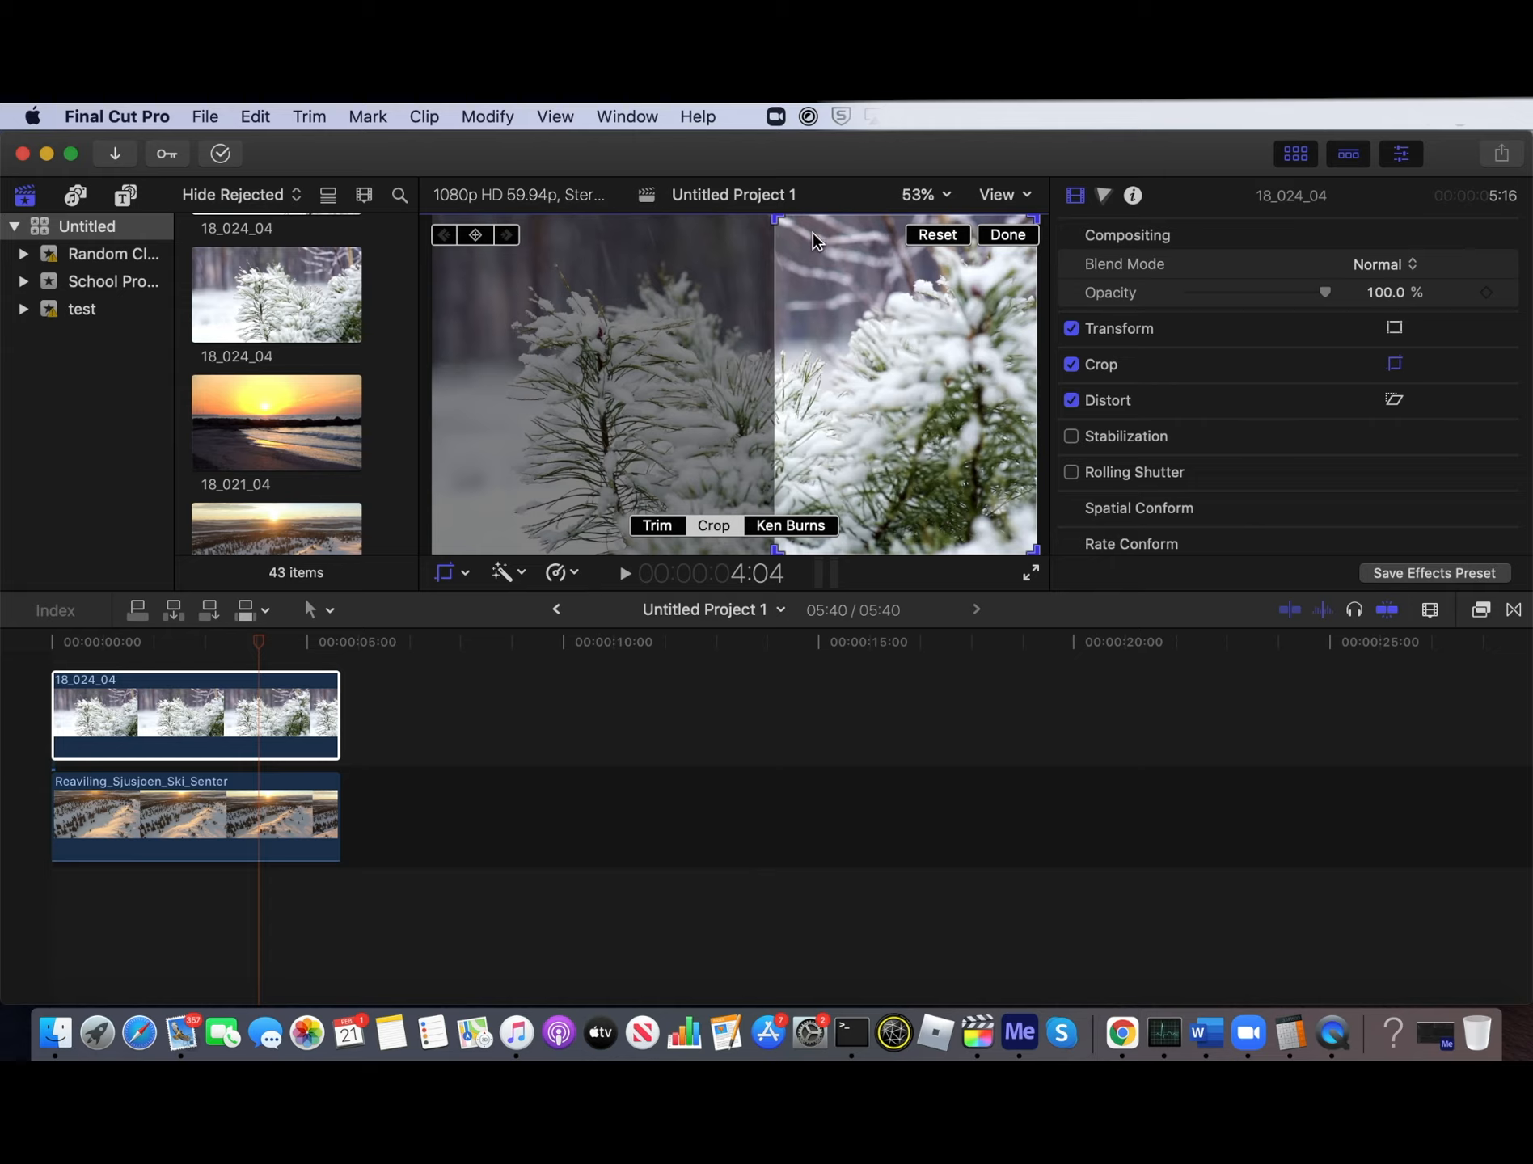
drag(776, 220, 845, 311)
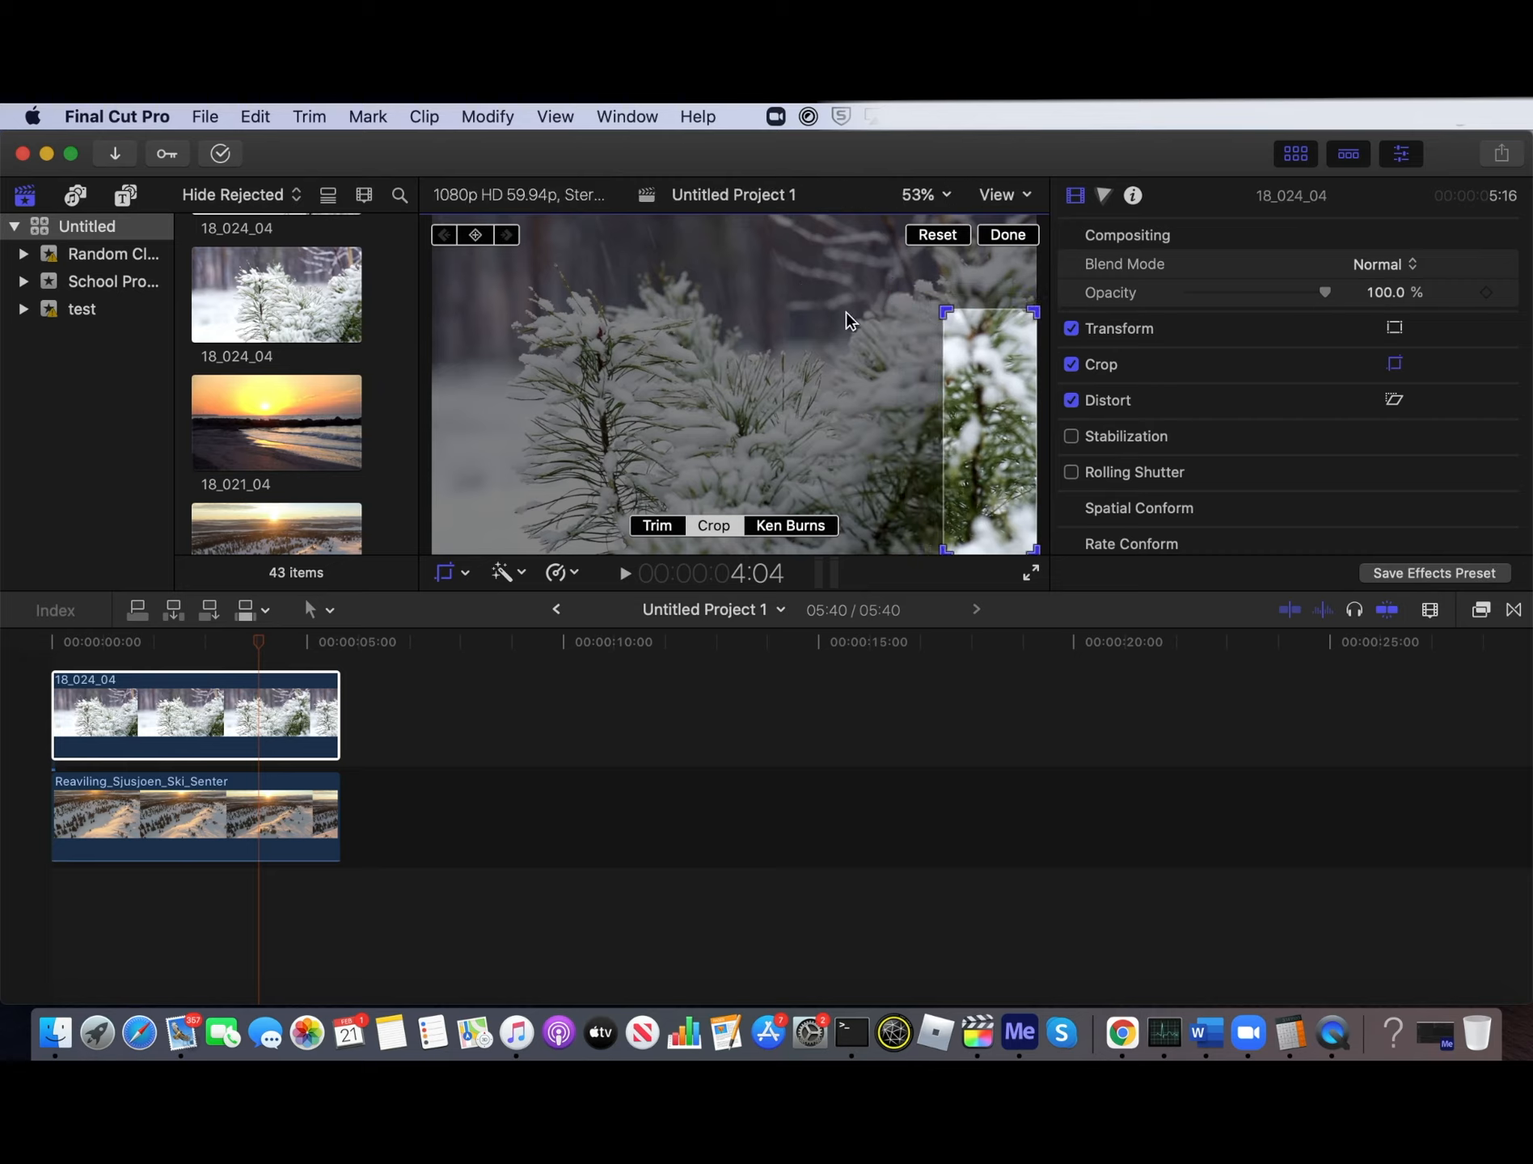
click(1017, 235)
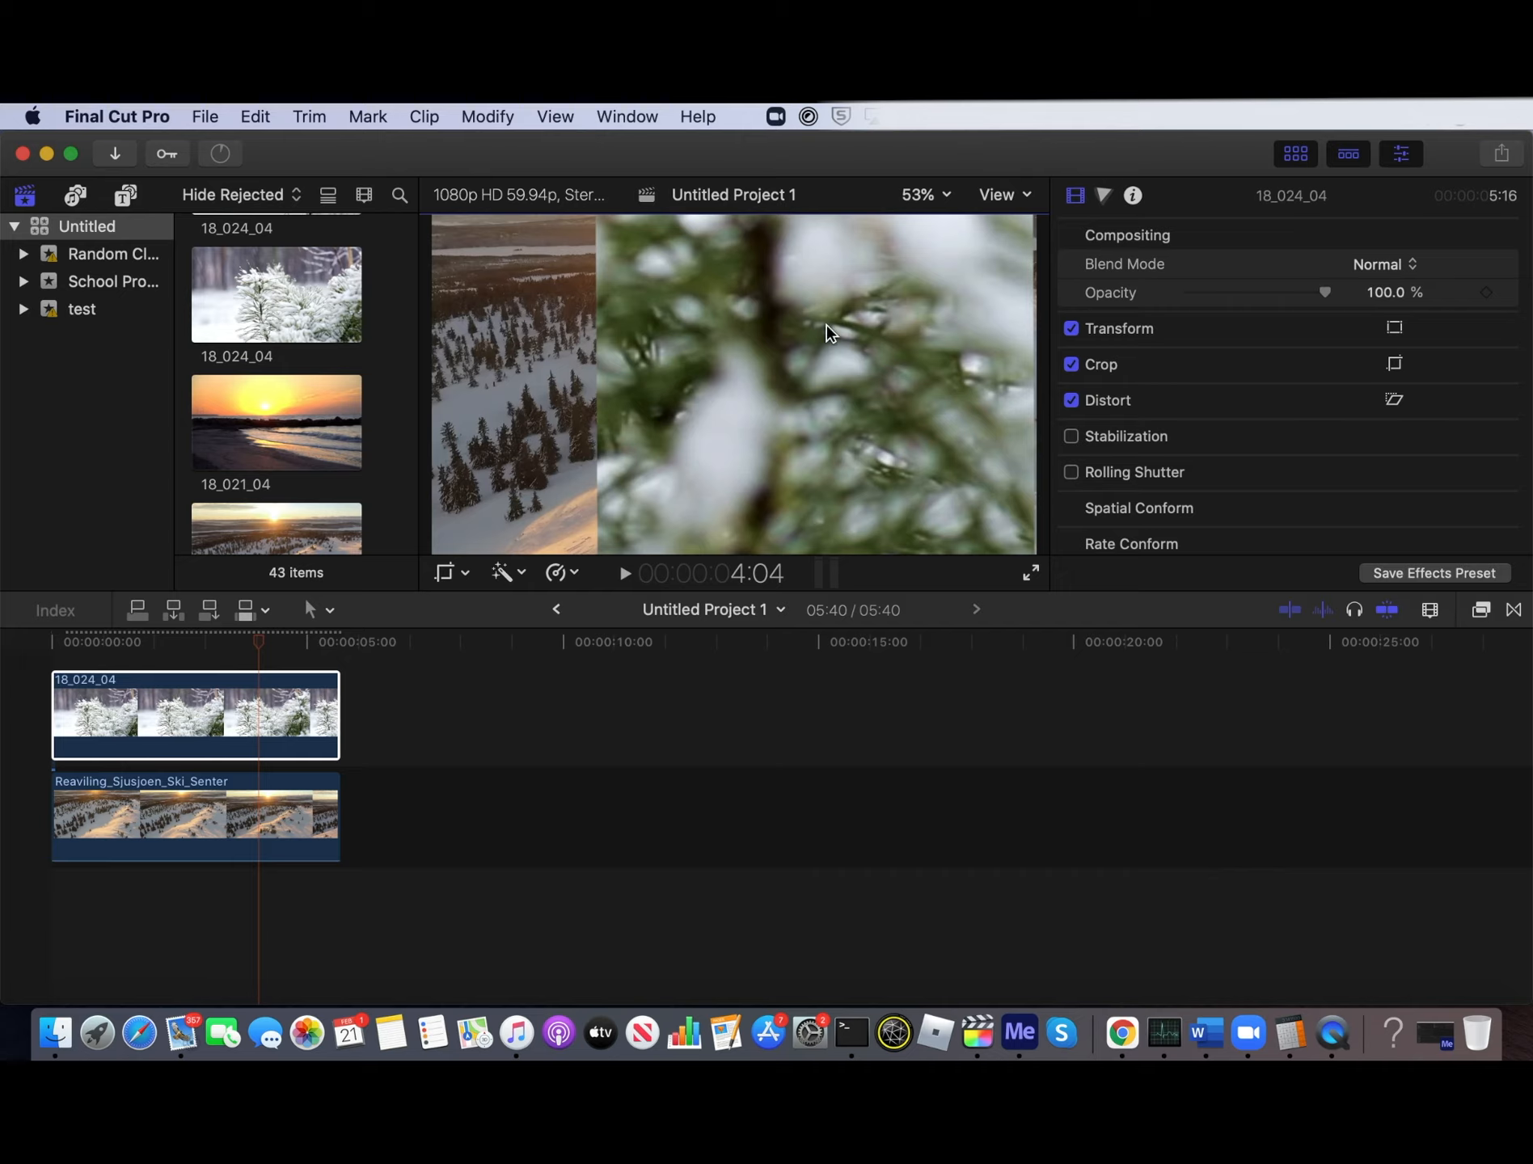
Apply Ken Burns to 18_024_04, with a small Start frame at the upper right and an End frame about half size left of center
click(444, 572)
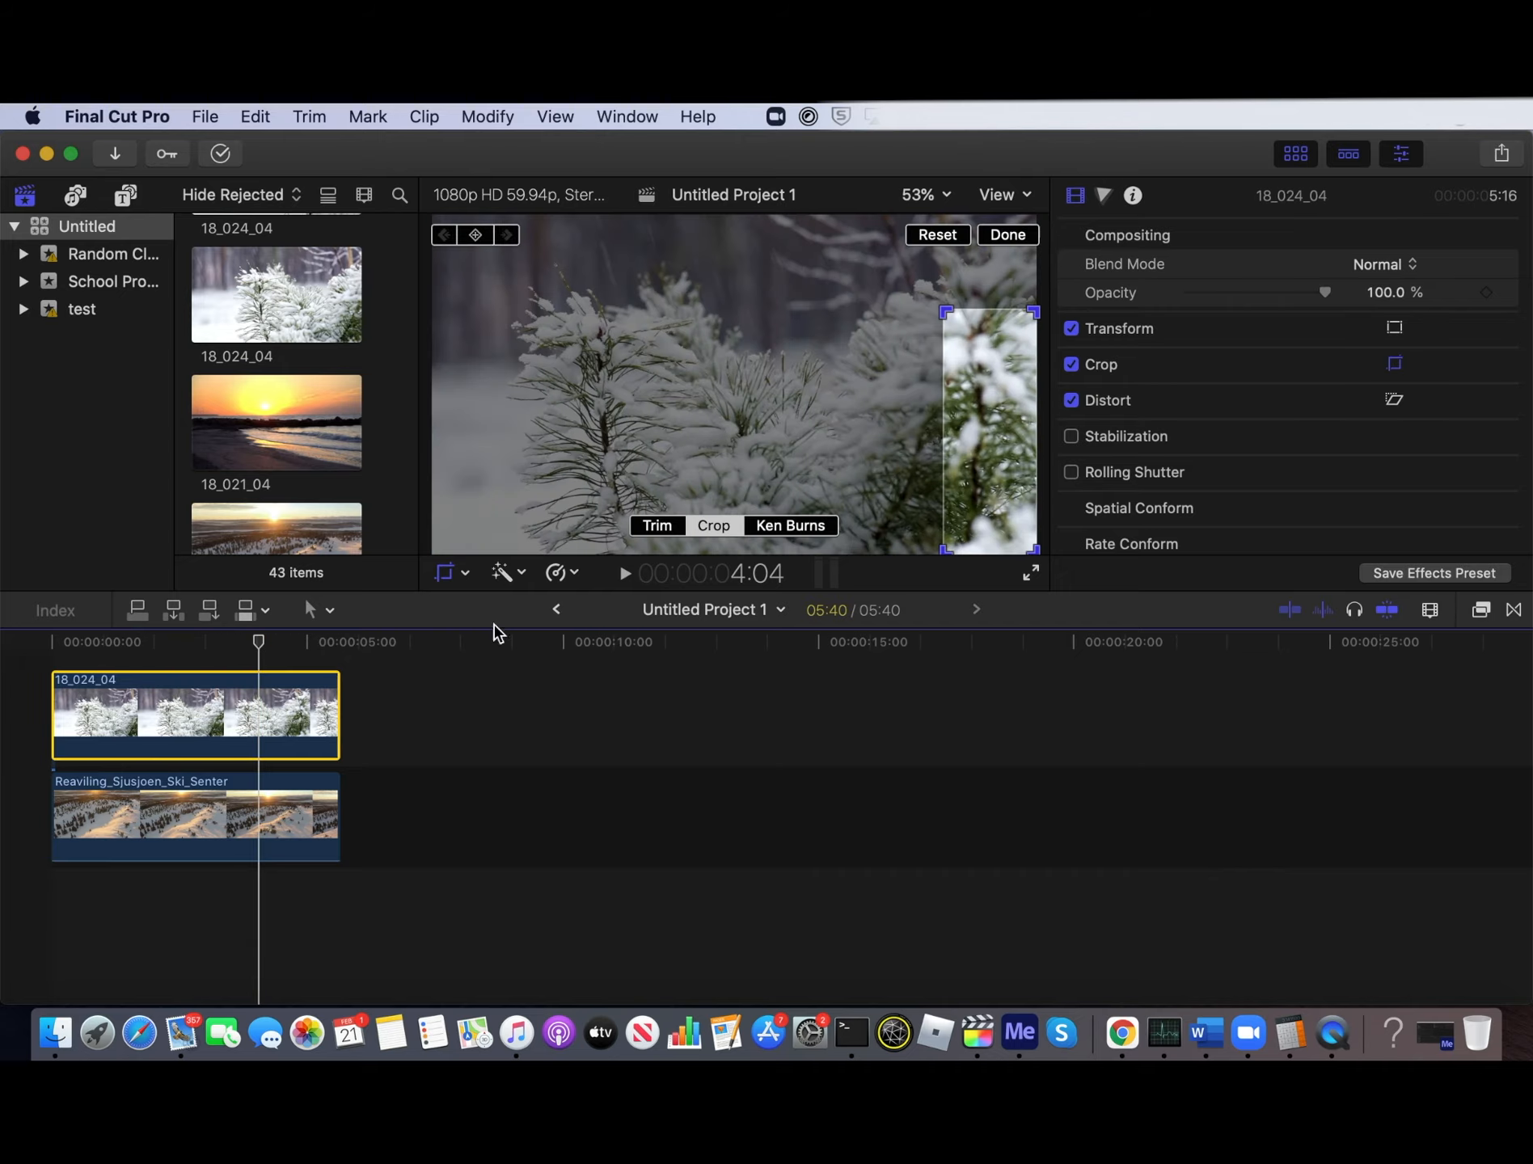
click(796, 529)
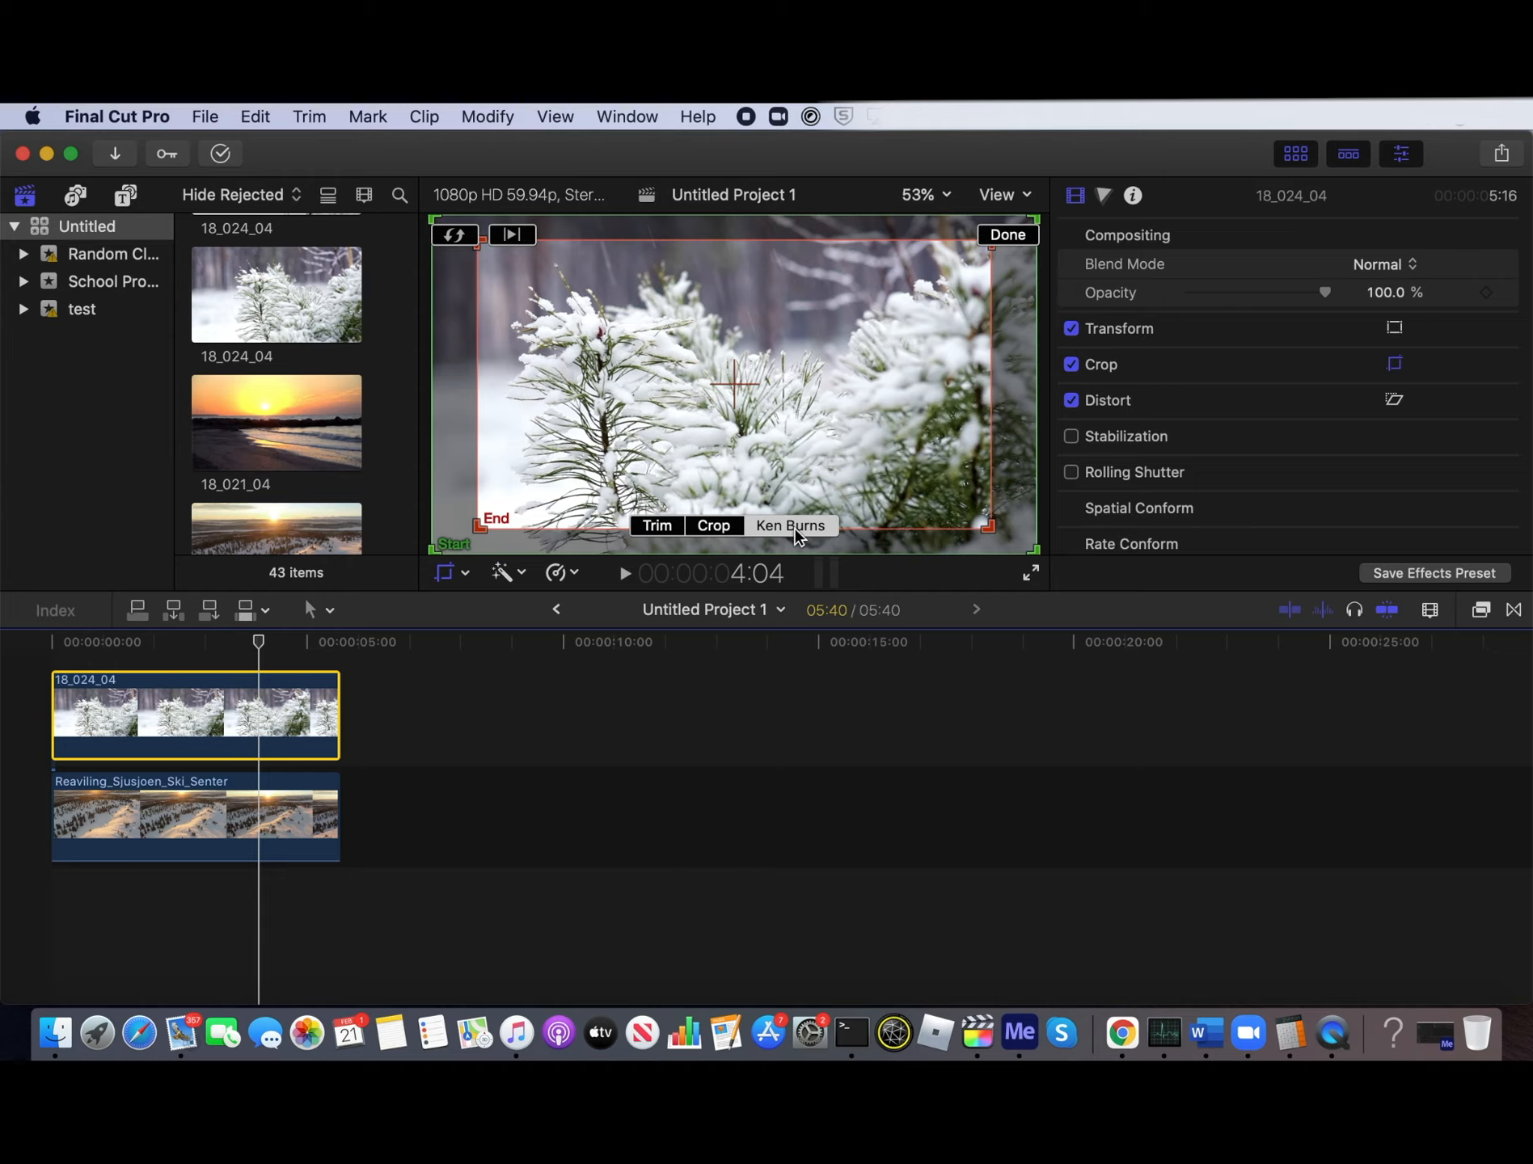
click(790, 526)
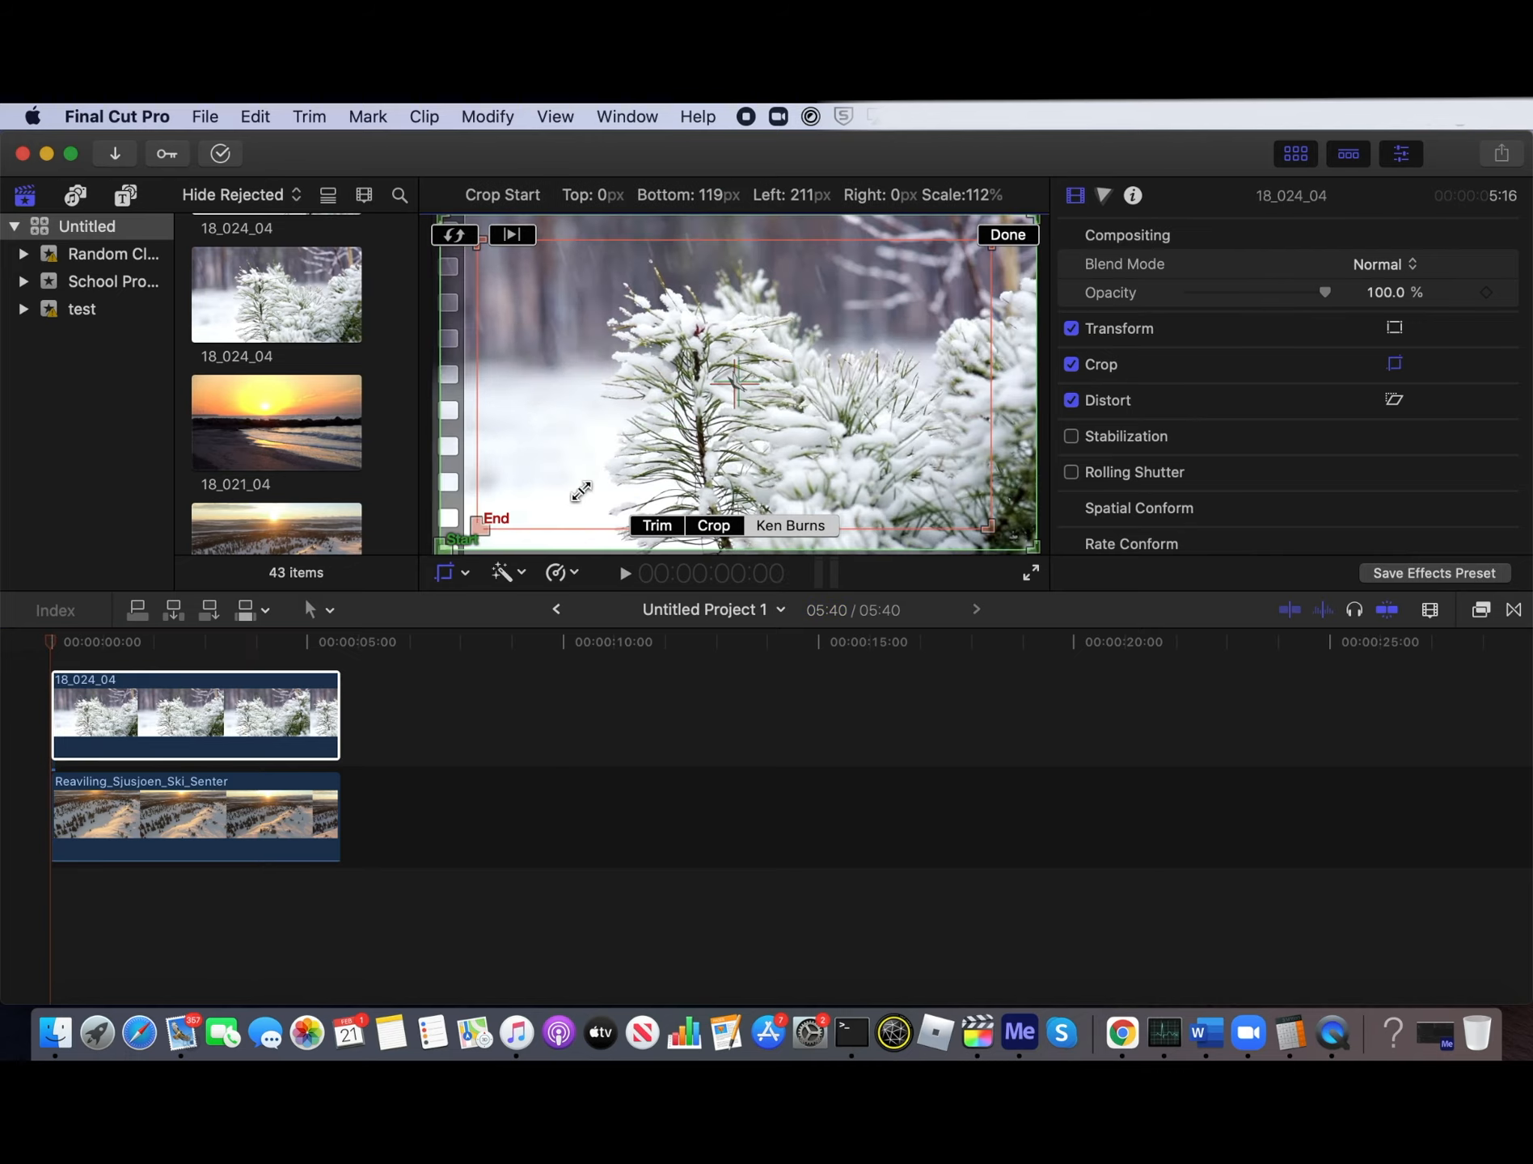
drag(434, 551, 833, 330)
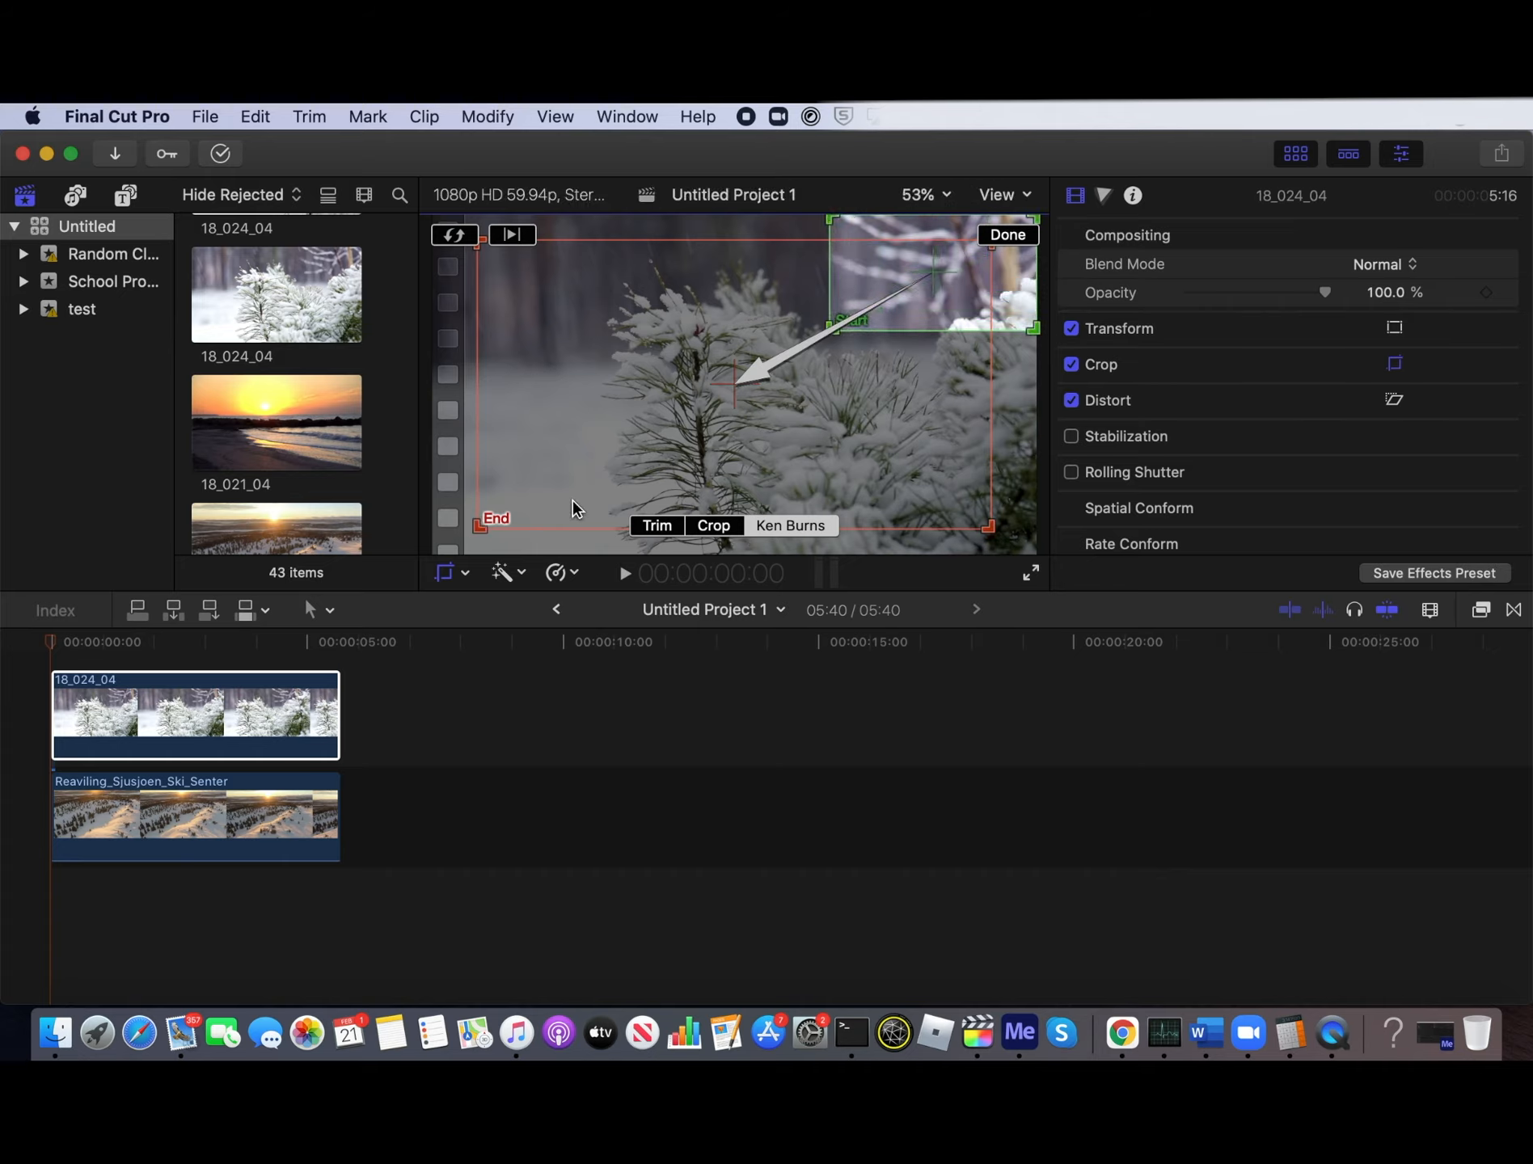
drag(480, 529, 714, 395)
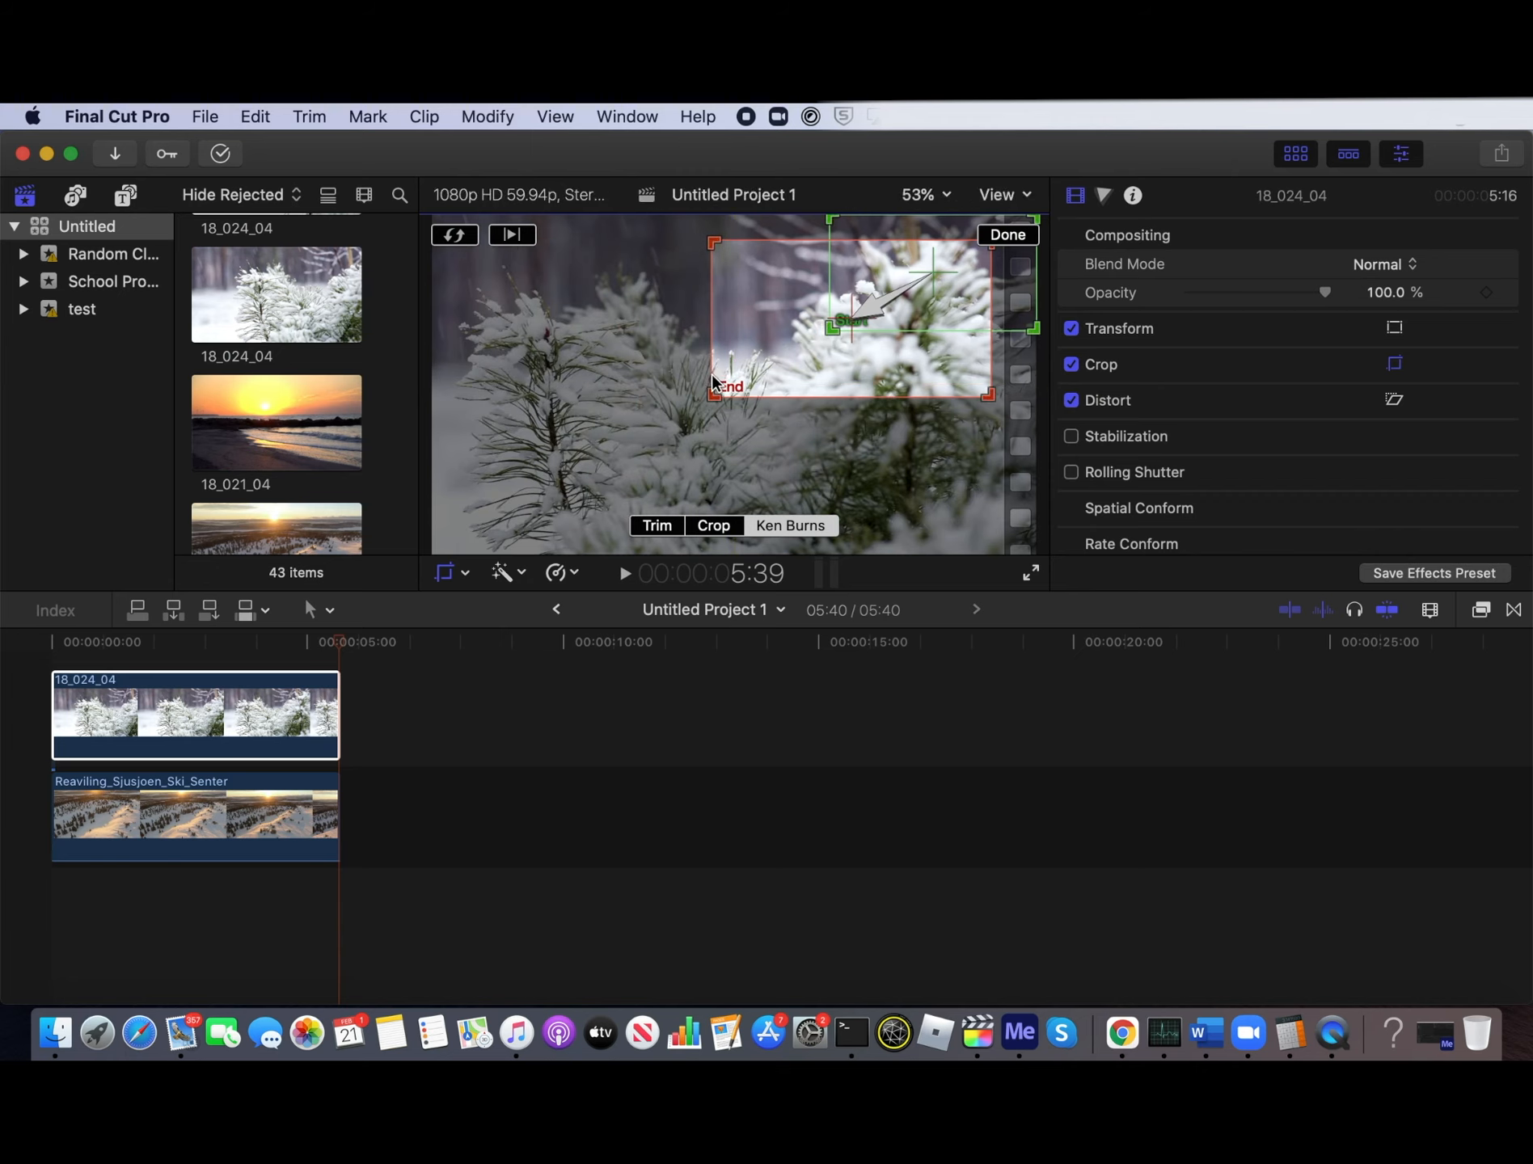
drag(816, 279, 606, 356)
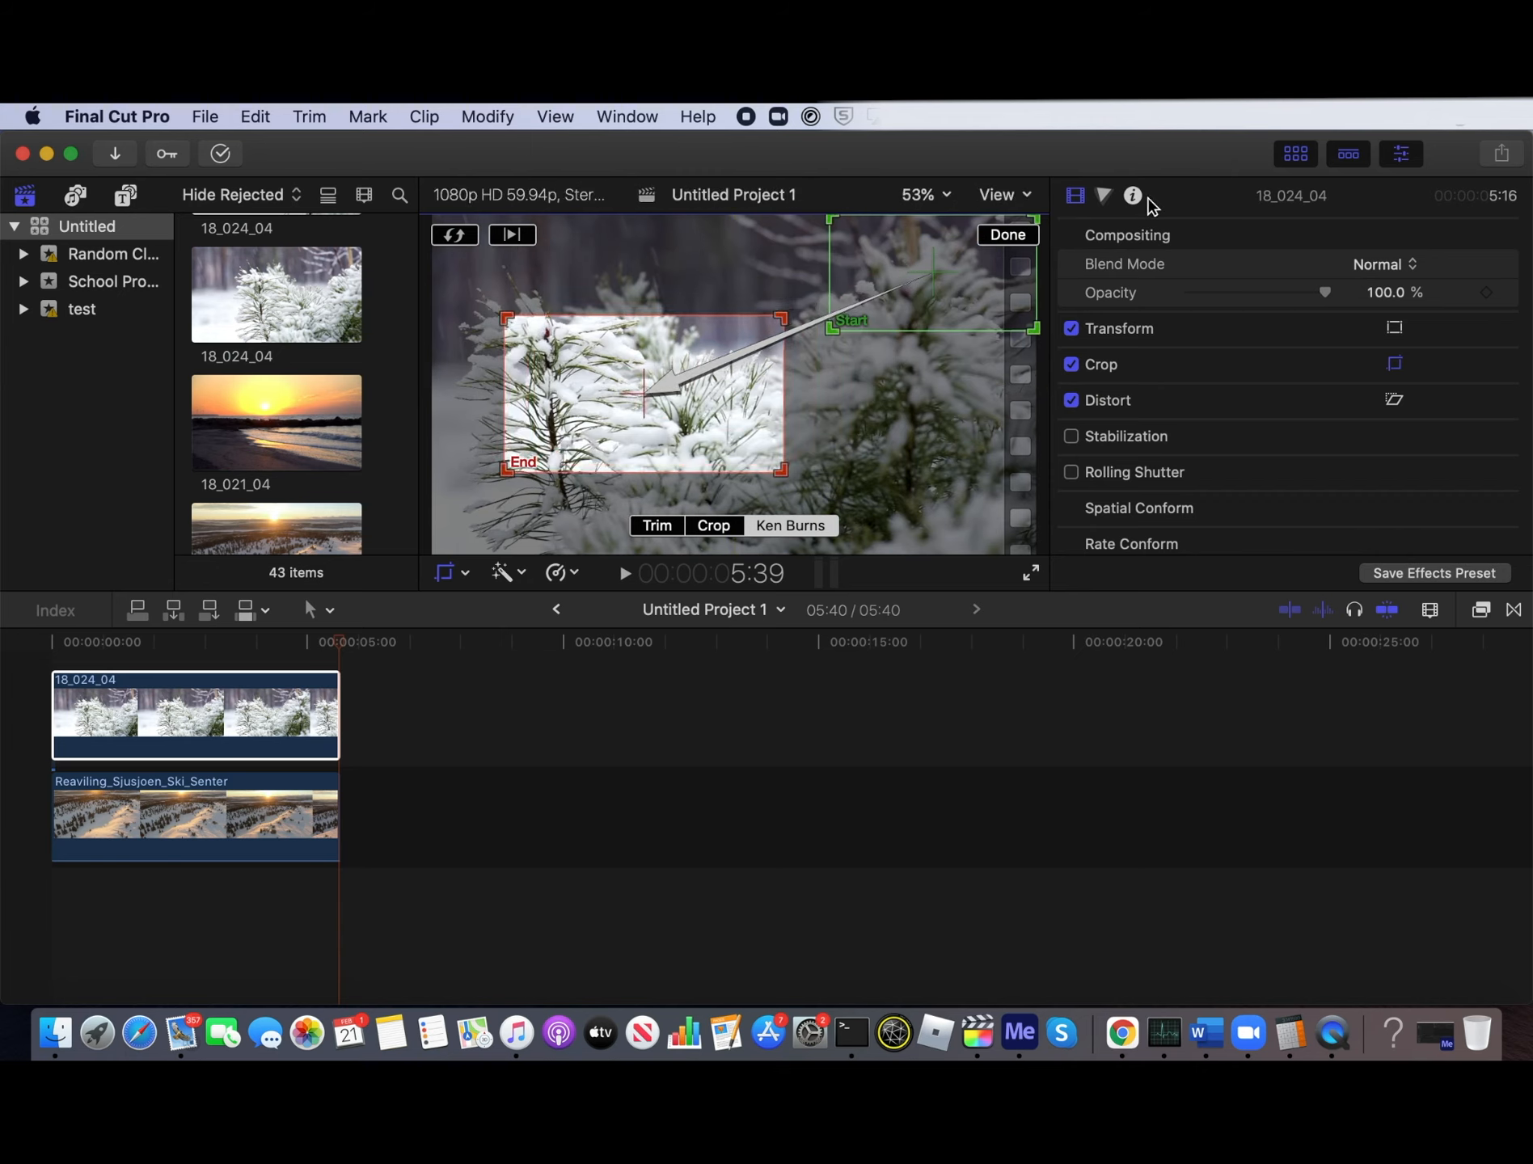
click(1009, 235)
Play the project from the beginning to preview the Ken Burns movement on the 18_024_04 clip
key(Home)
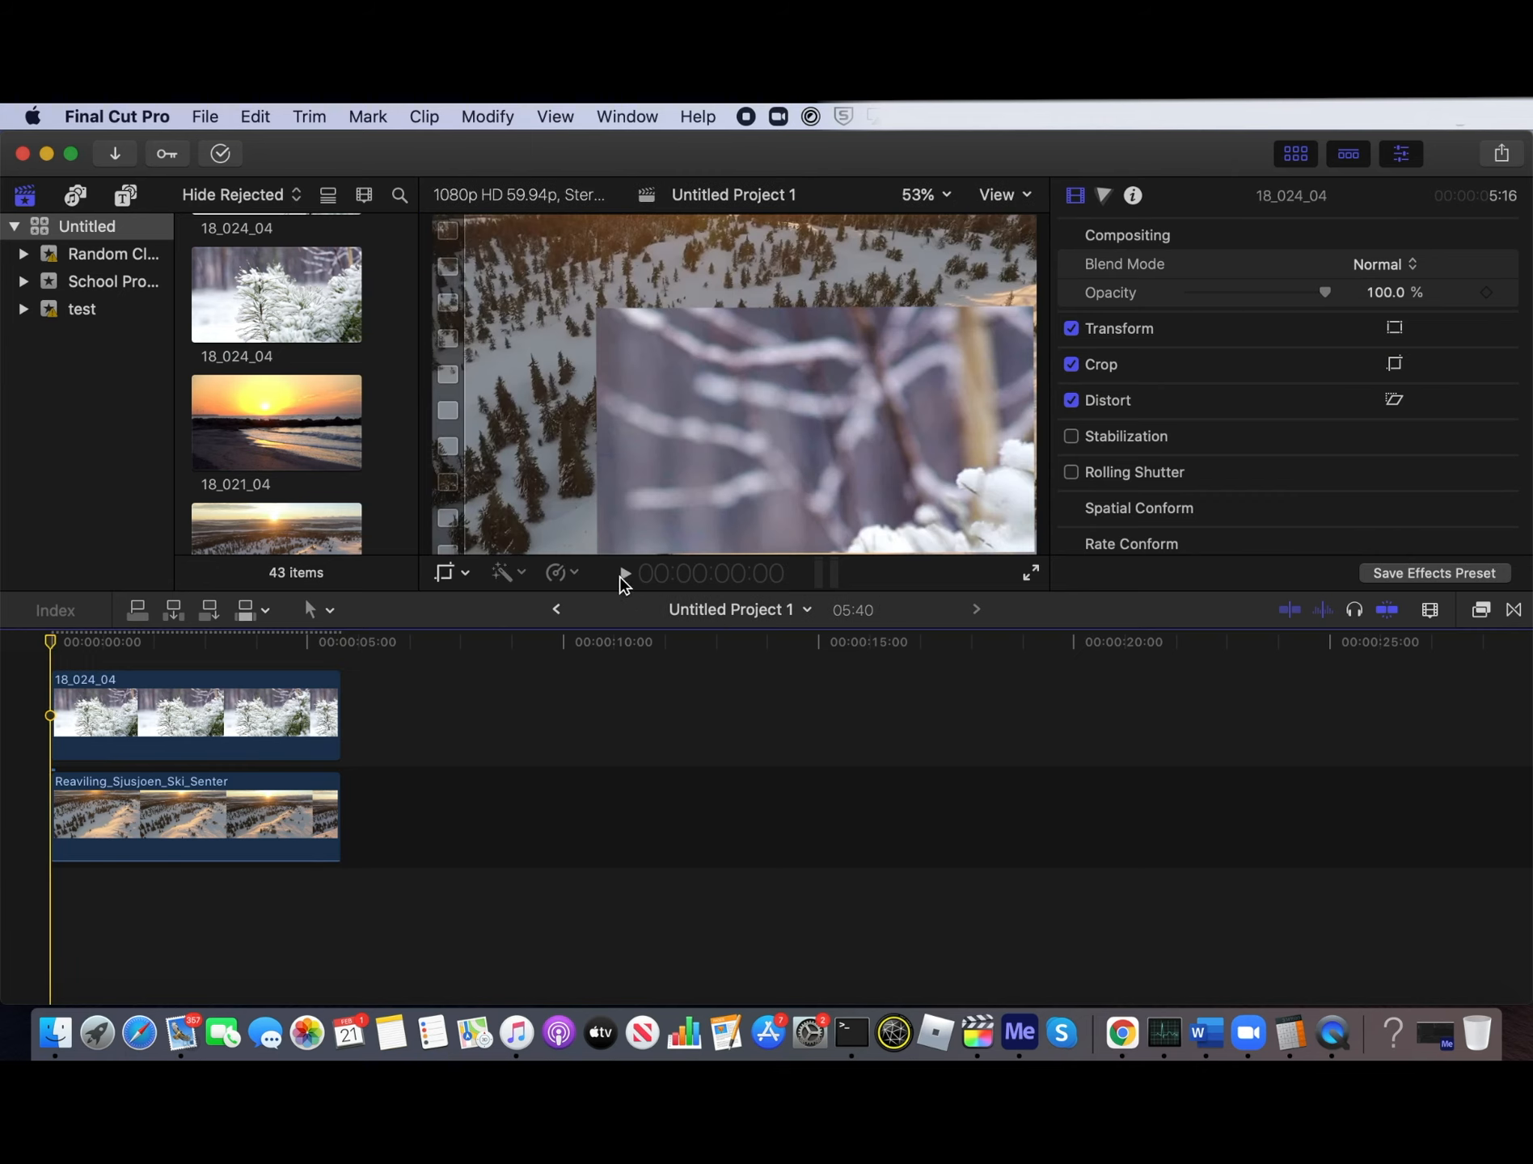
click(627, 573)
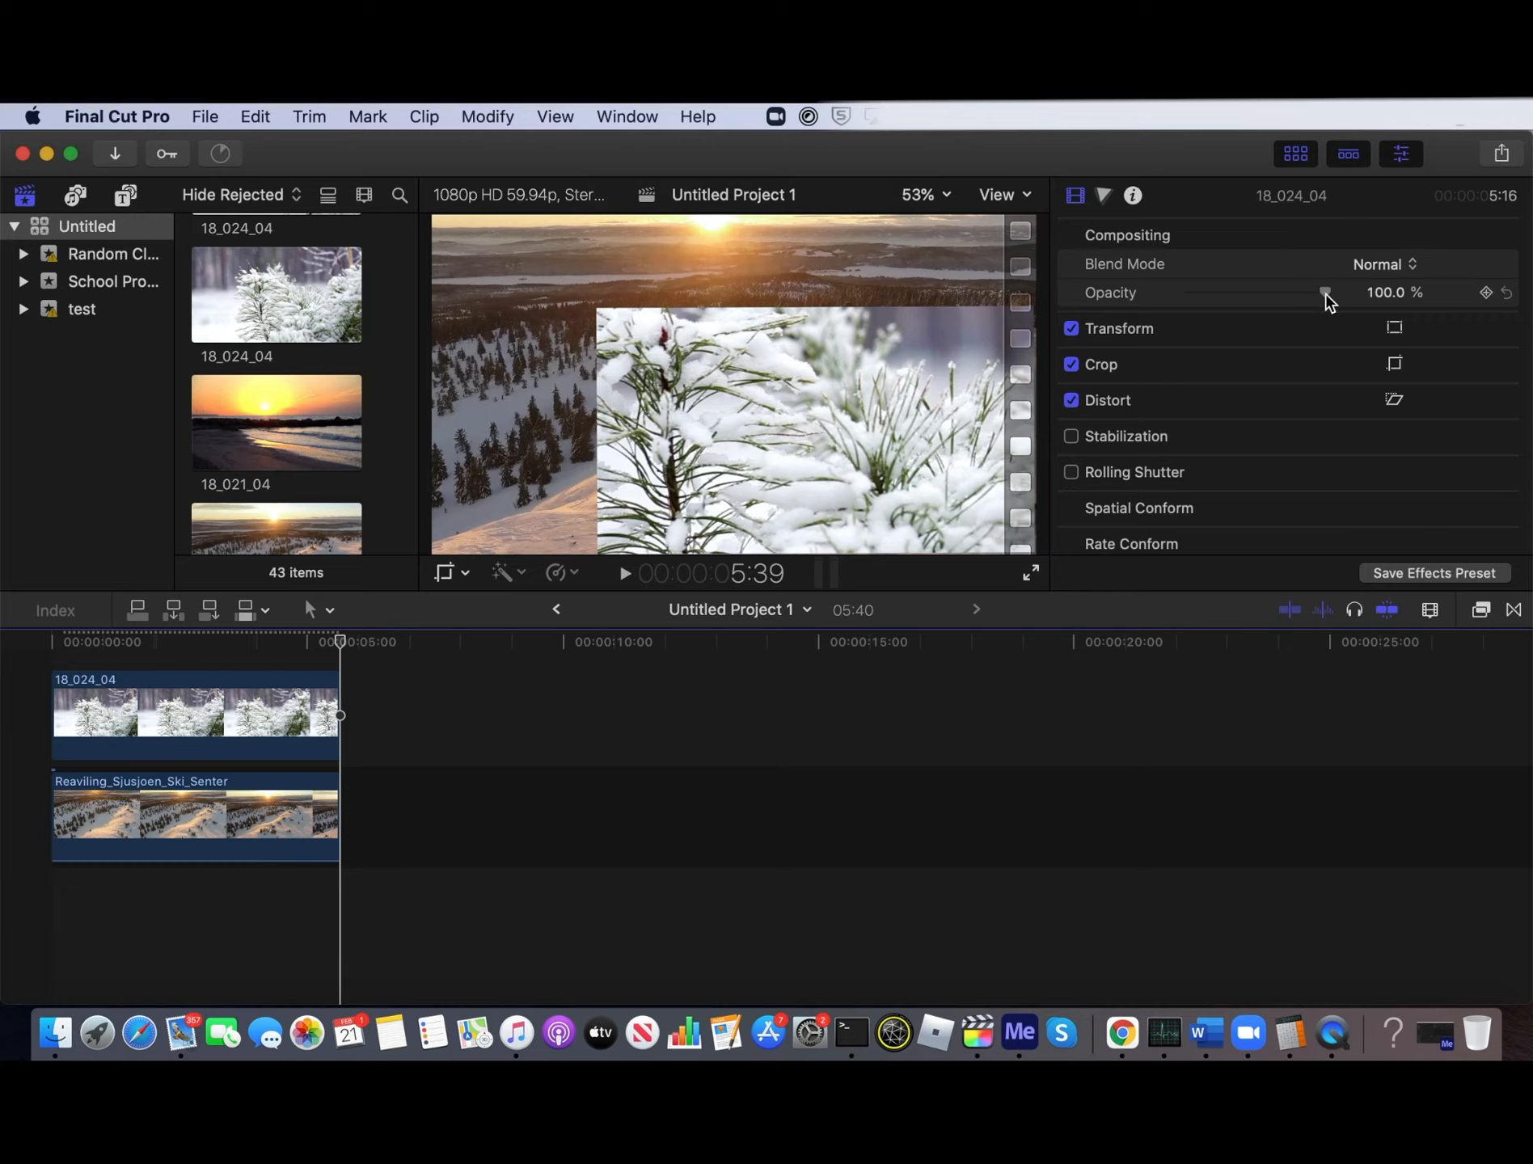
mouse_move(1327, 301)
mouse_down()
mouse_move(1205, 311)
mouse_move(1346, 321)
mouse_up()
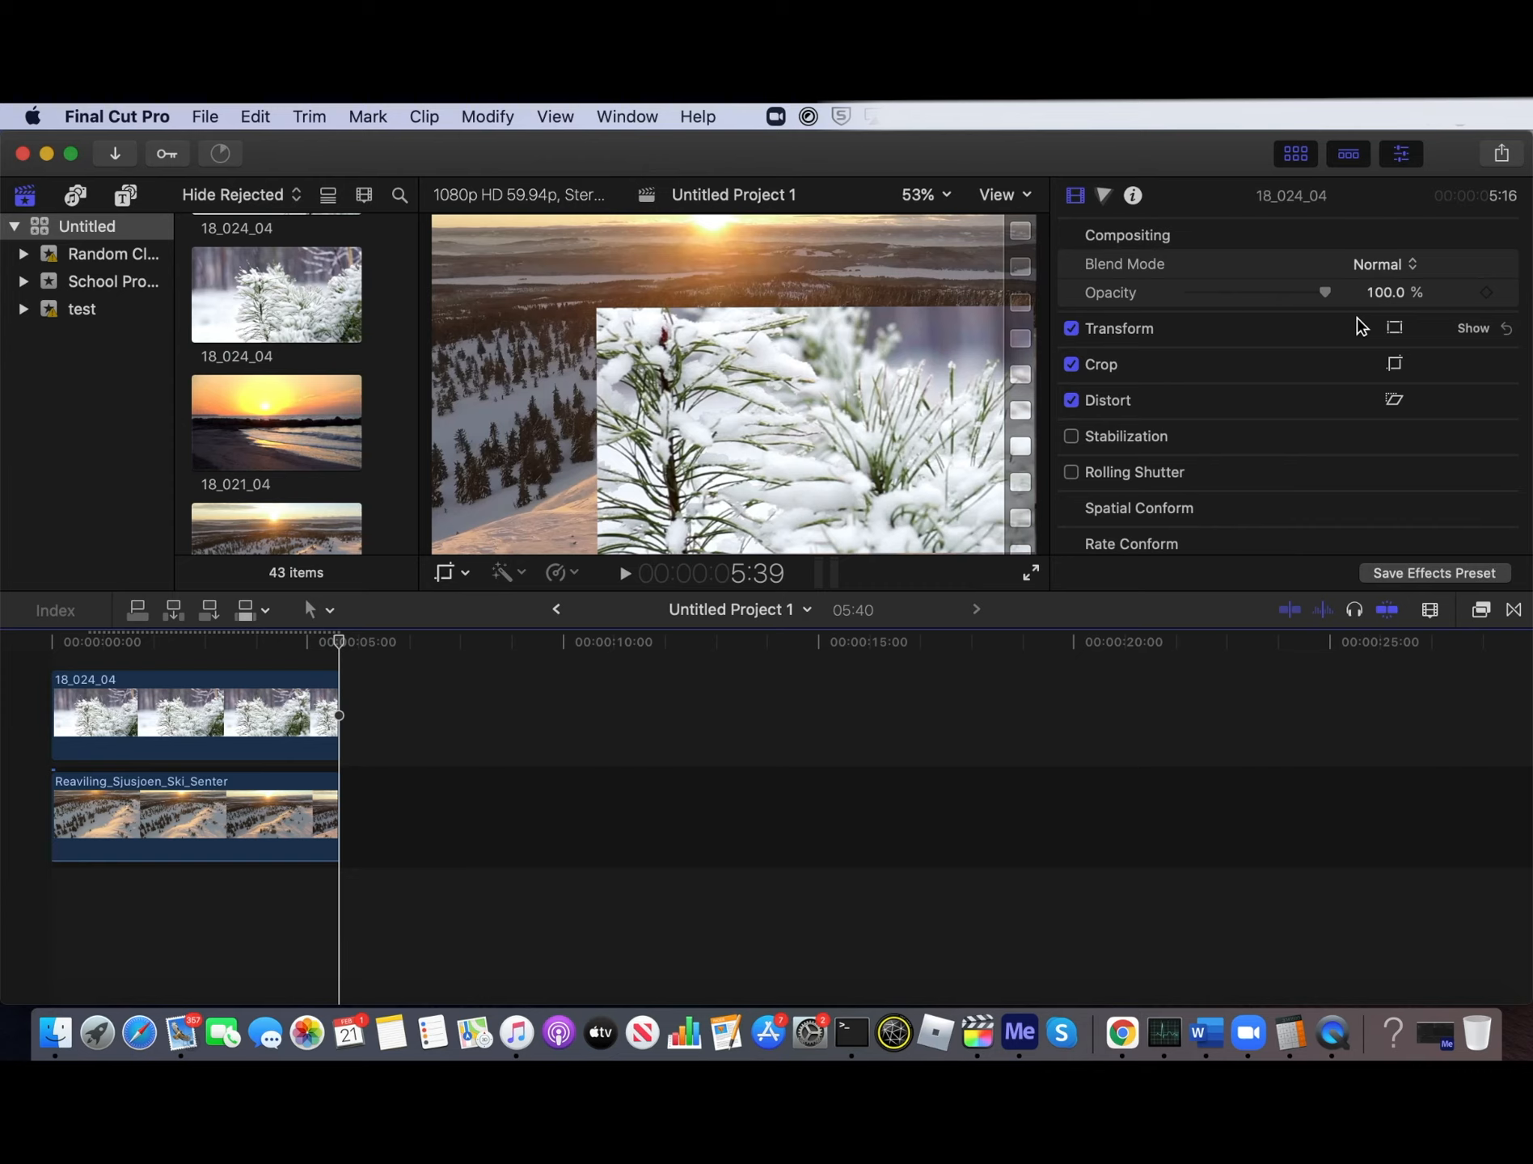
Distort the 18_024_04 clip by pulling its upper-left corner outward and its top edge up and to the left
click(291, 712)
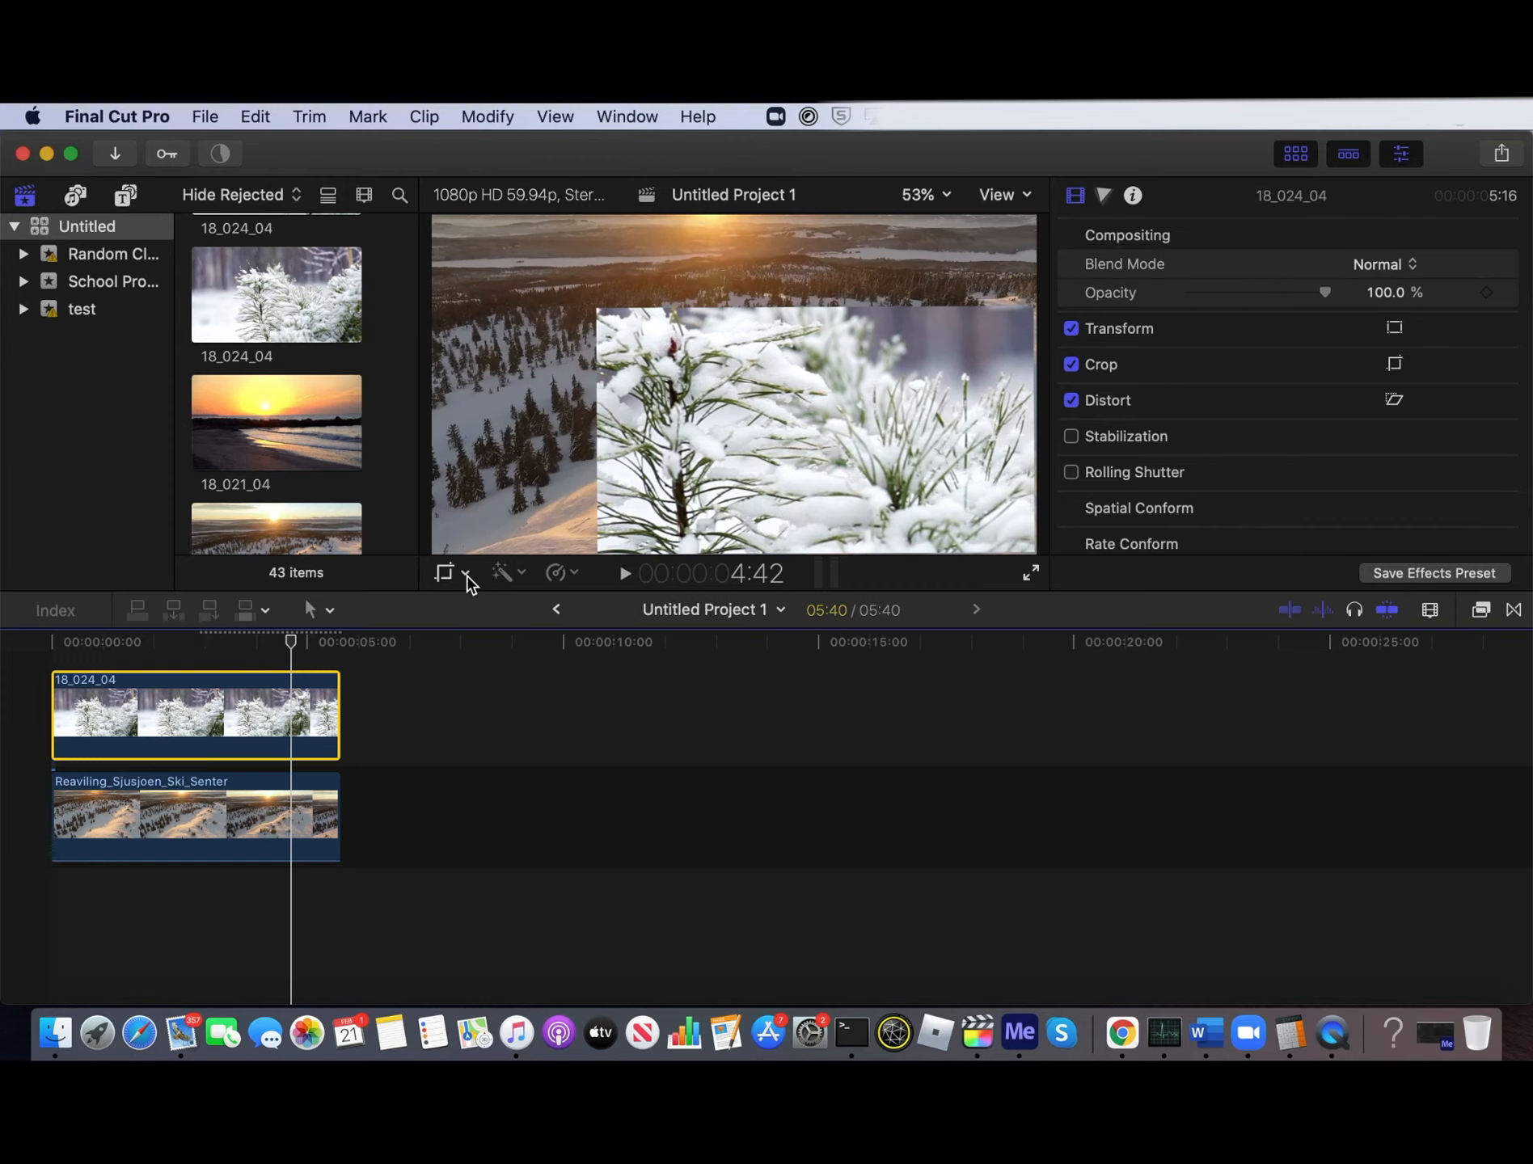
click(466, 575)
click(511, 655)
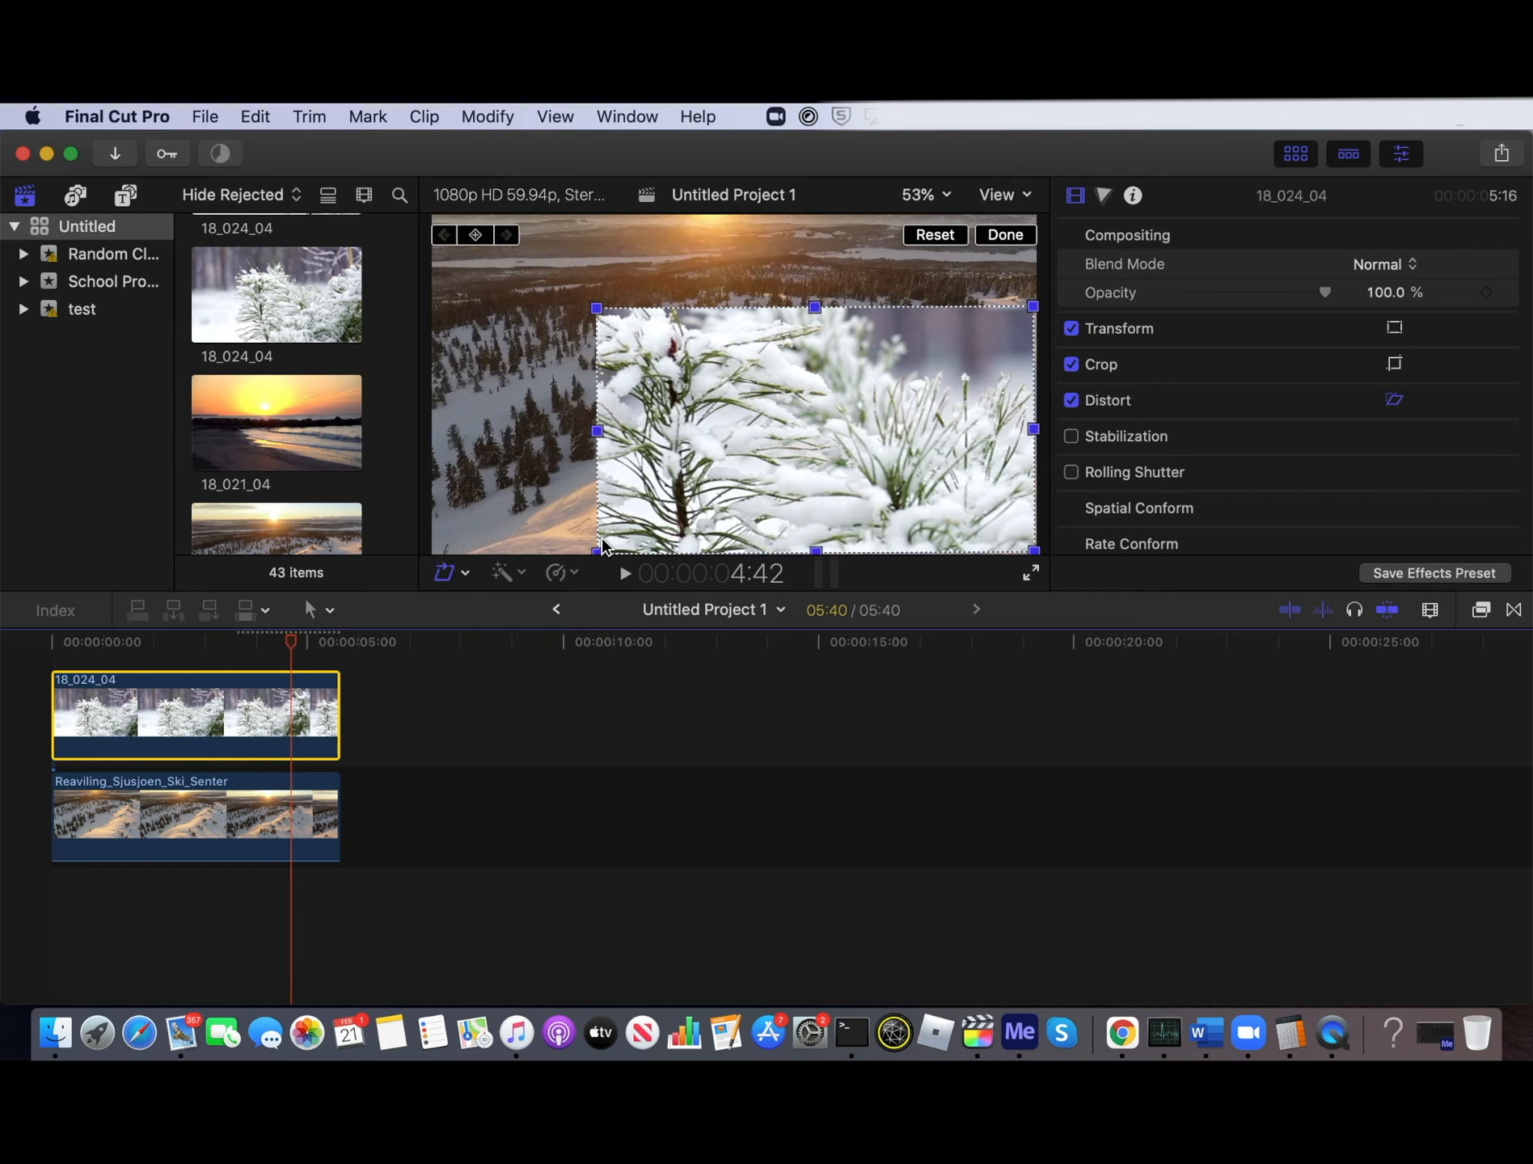
drag(597, 308, 610, 310)
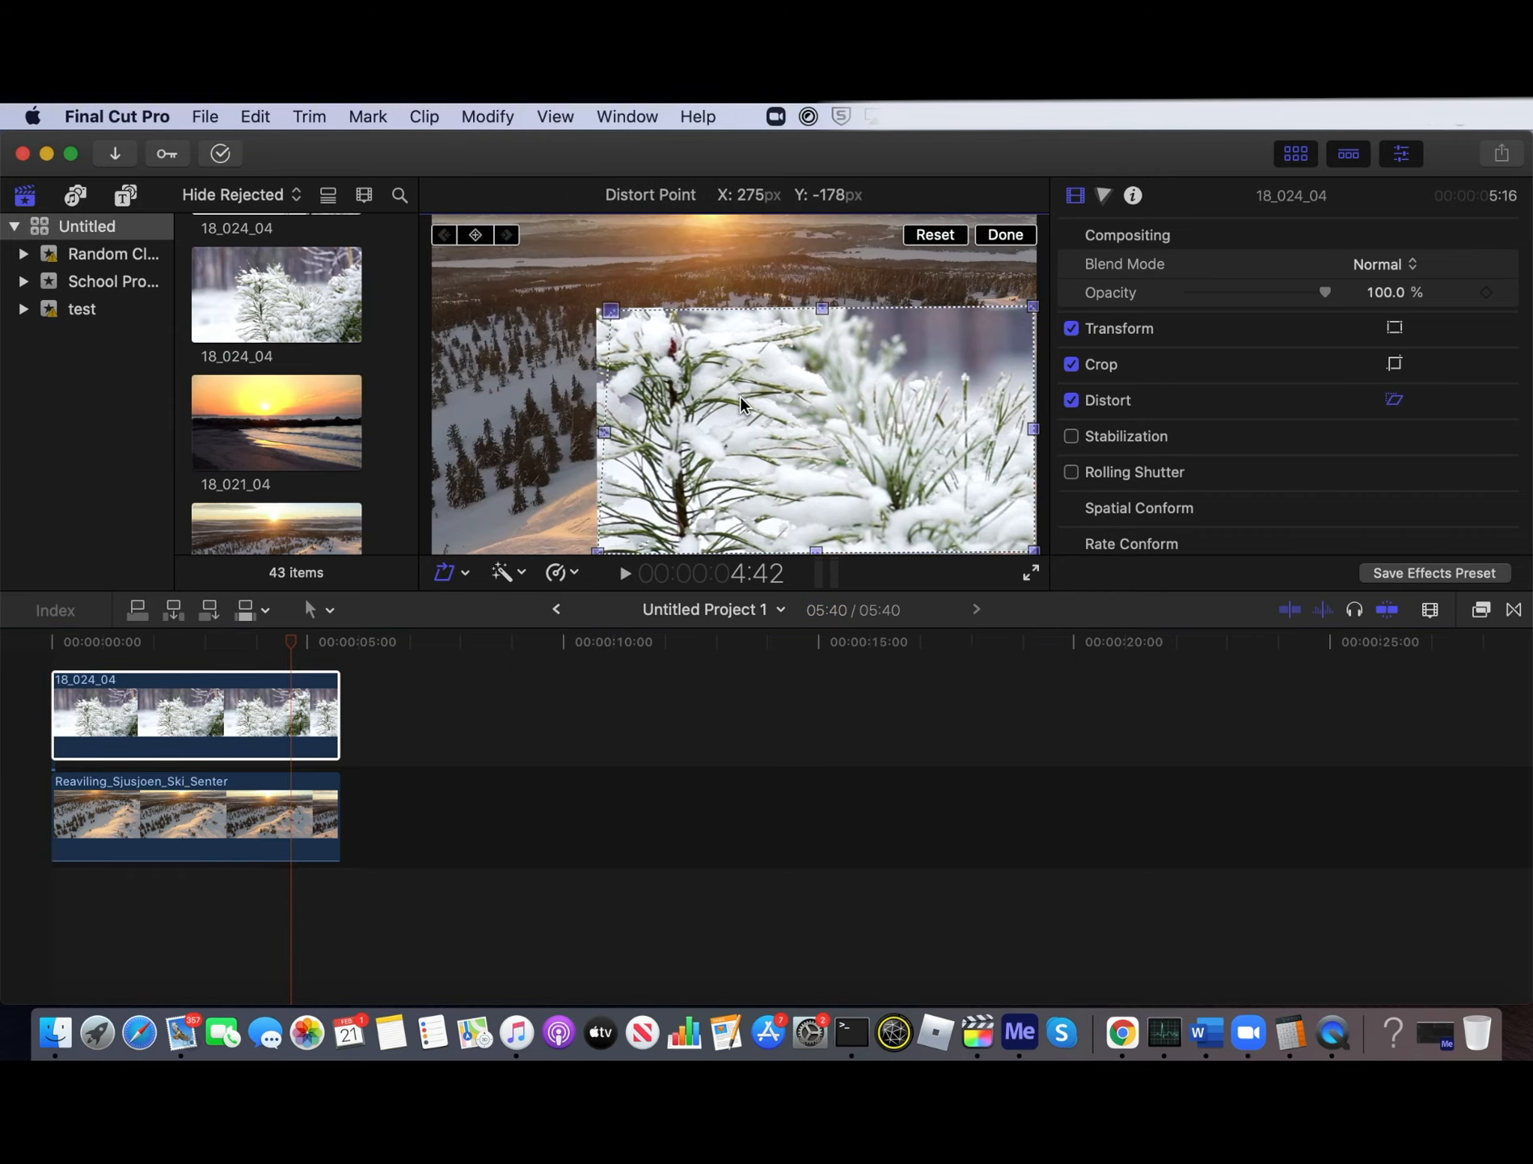
drag(740, 397, 483, 336)
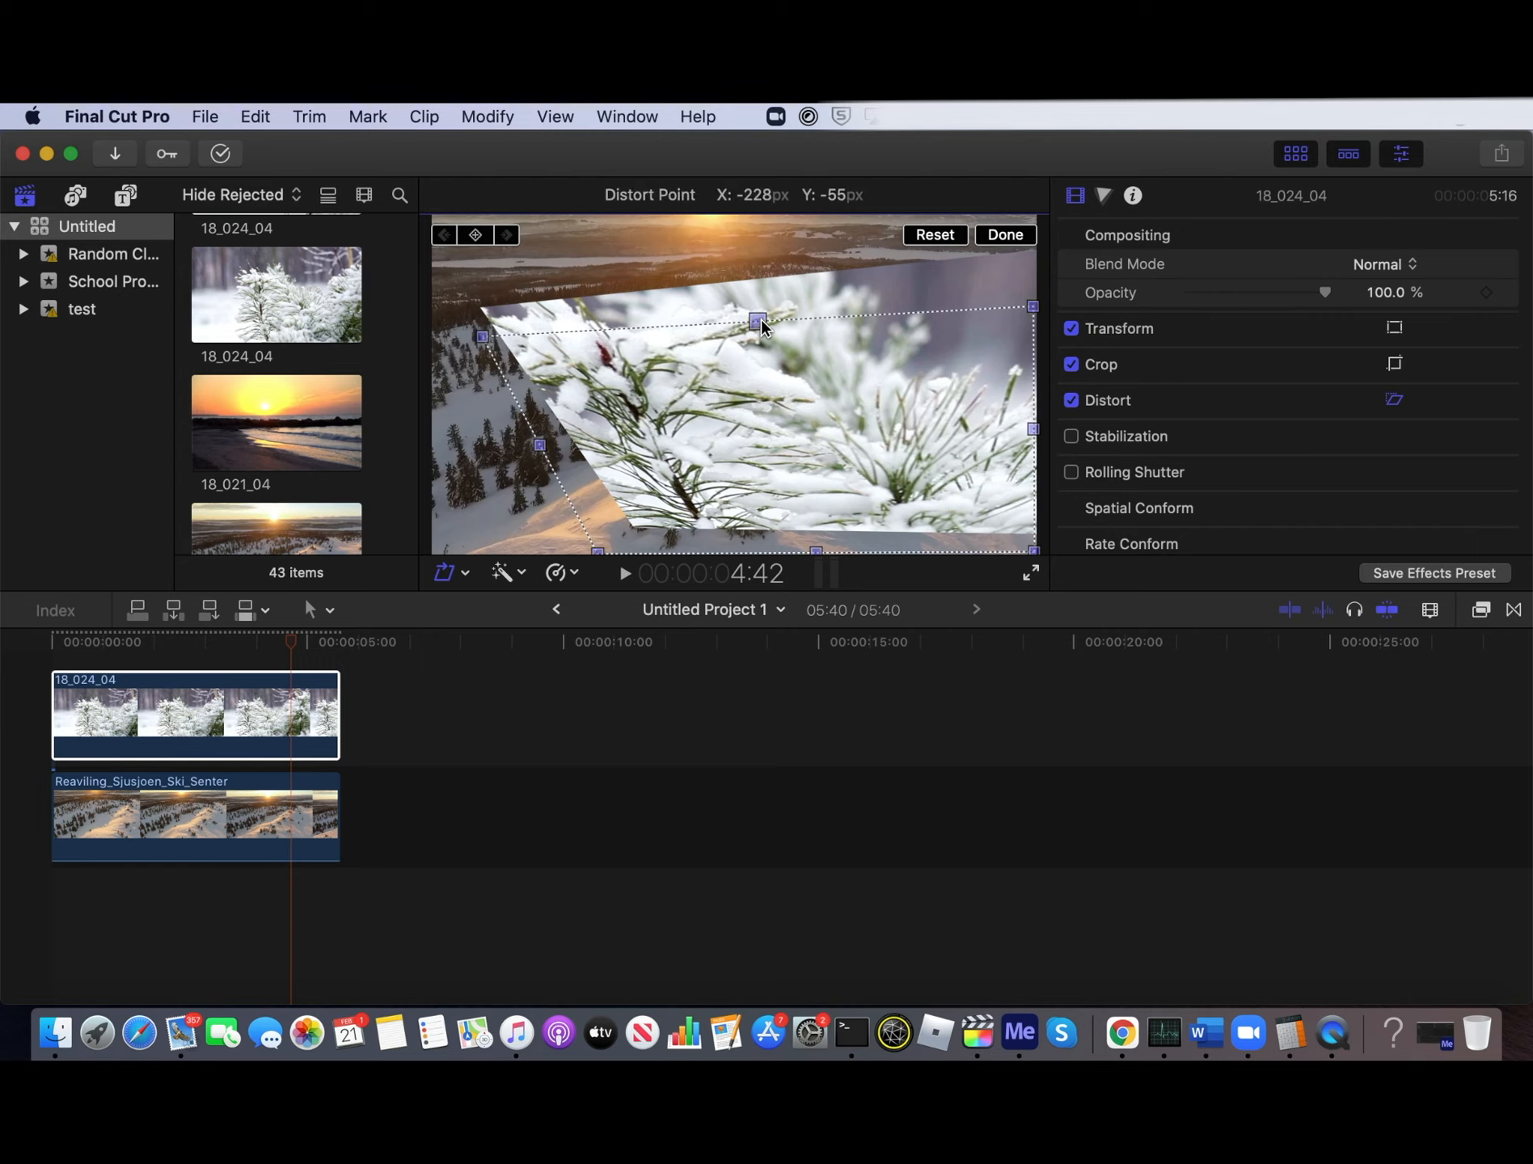
drag(758, 322, 673, 270)
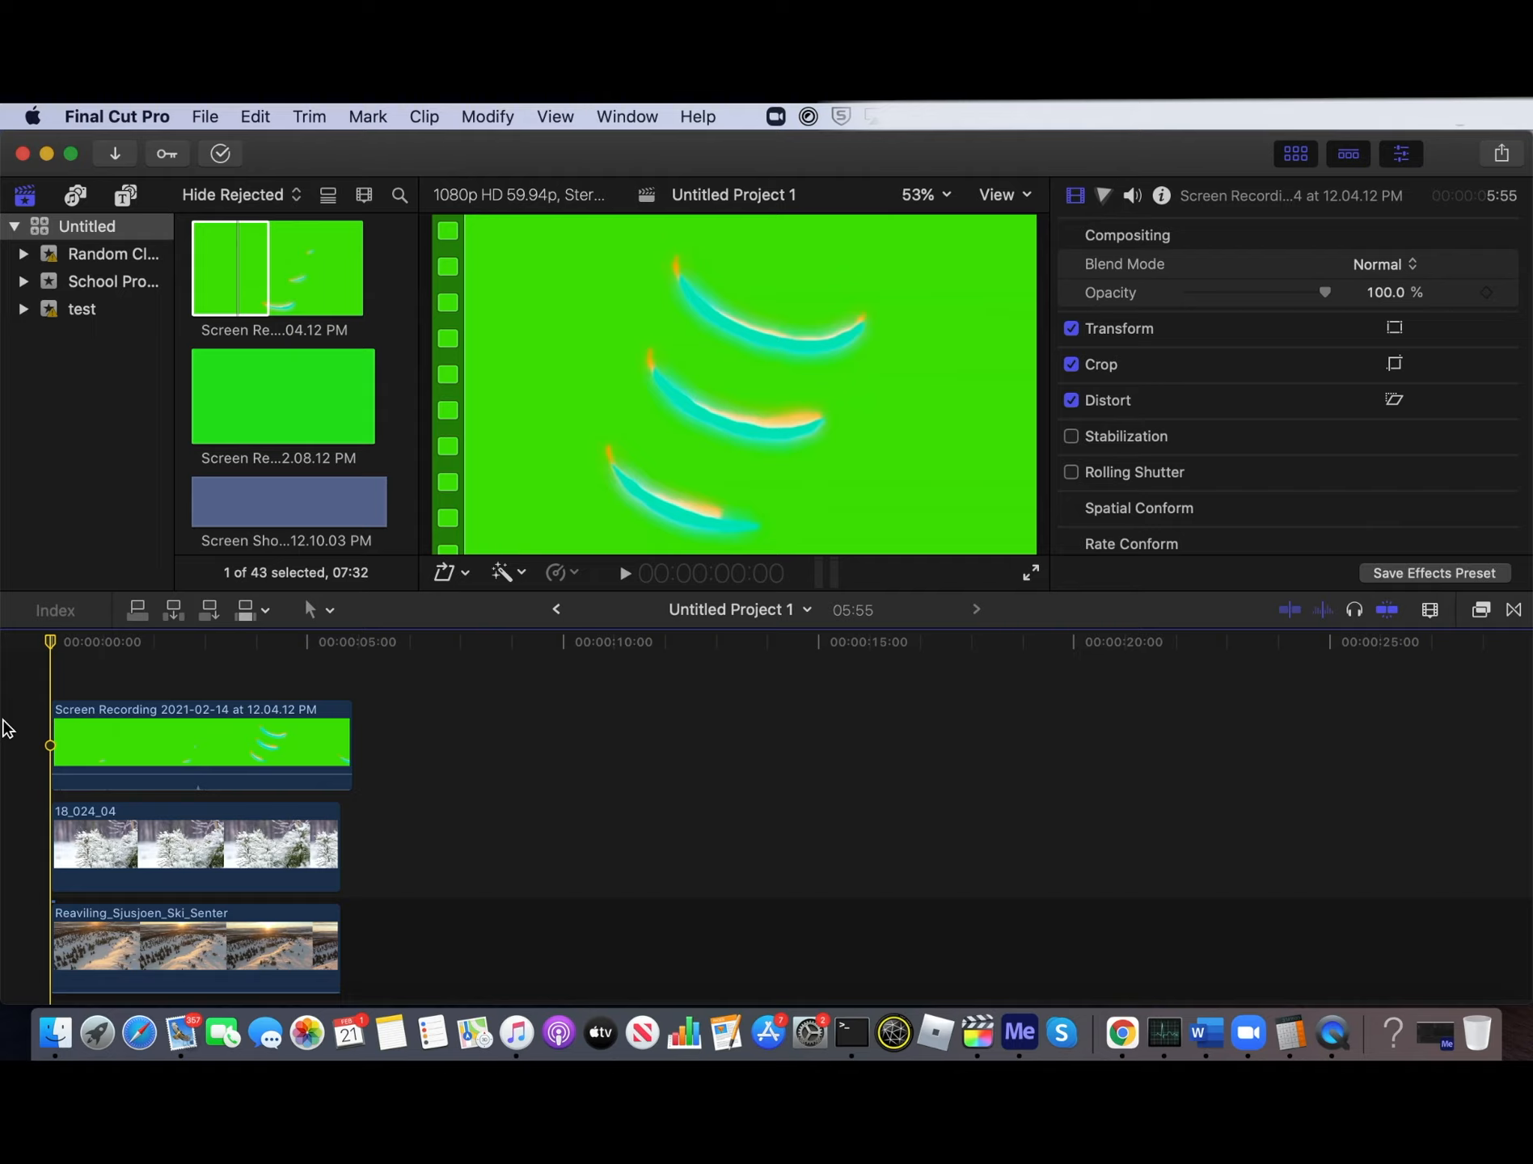
Preview the green-screen recording, find the Keyer effect, and apply it to that top clip in the timeline
click(623, 574)
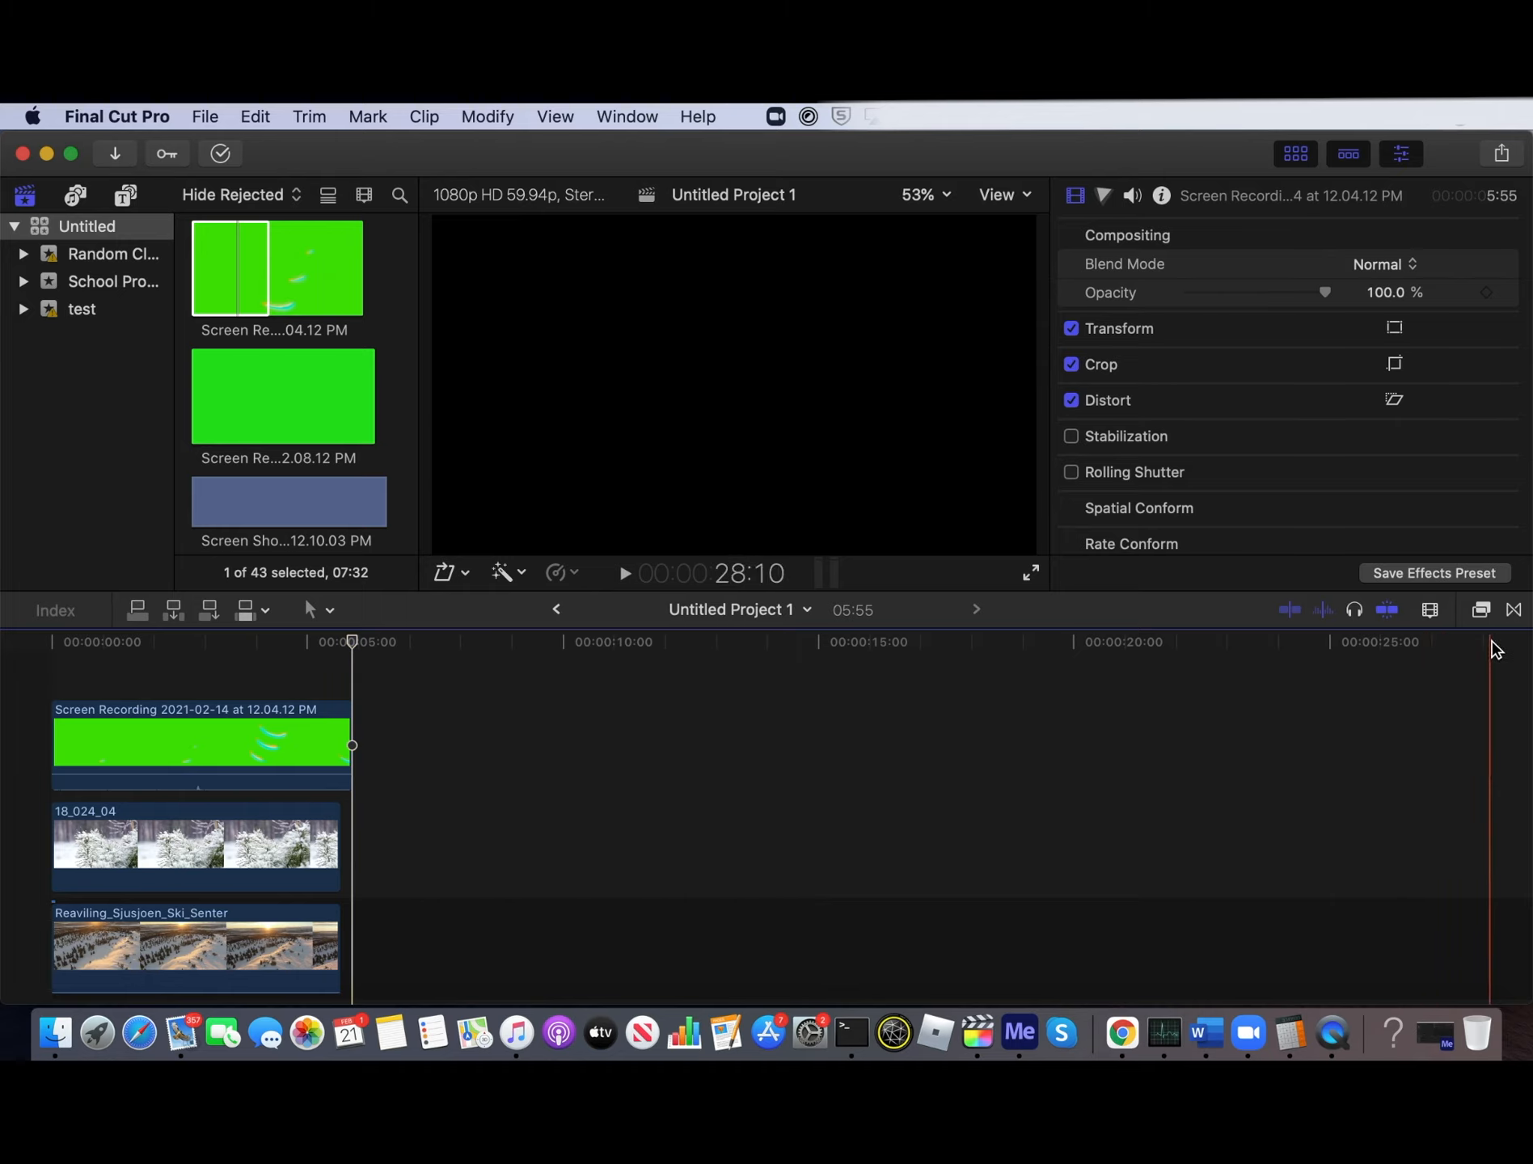
click(1482, 611)
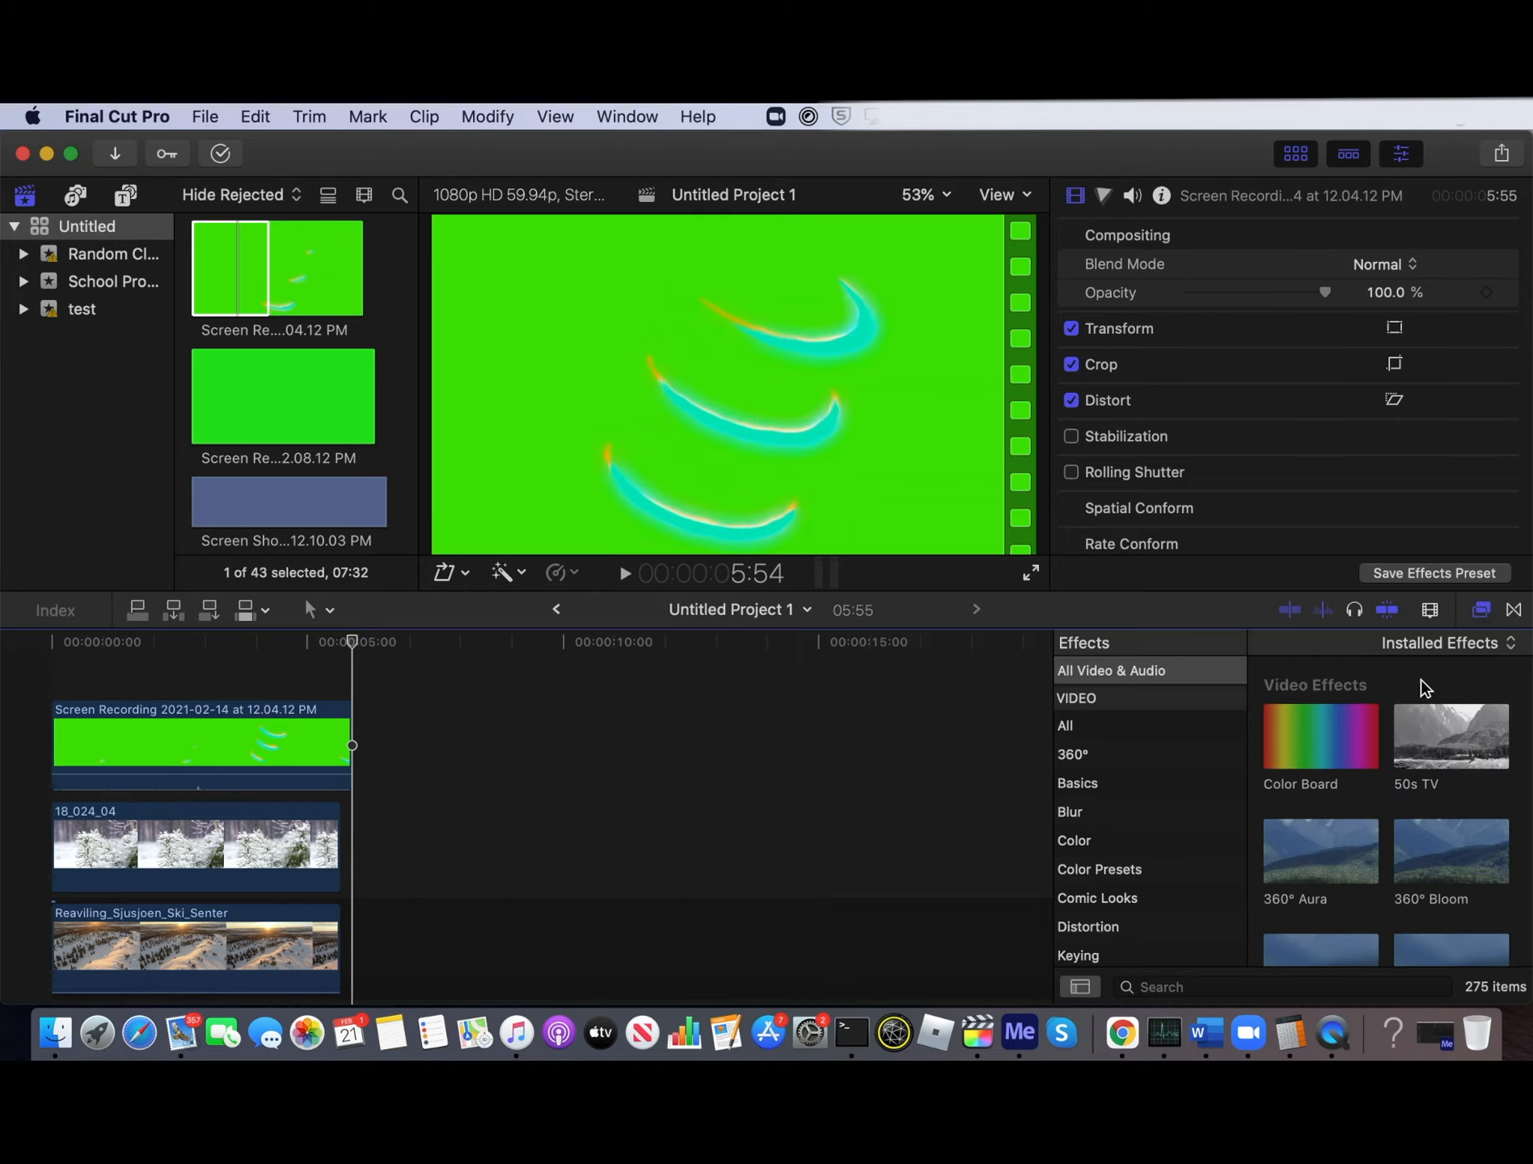
click(1220, 988)
text(keyer)
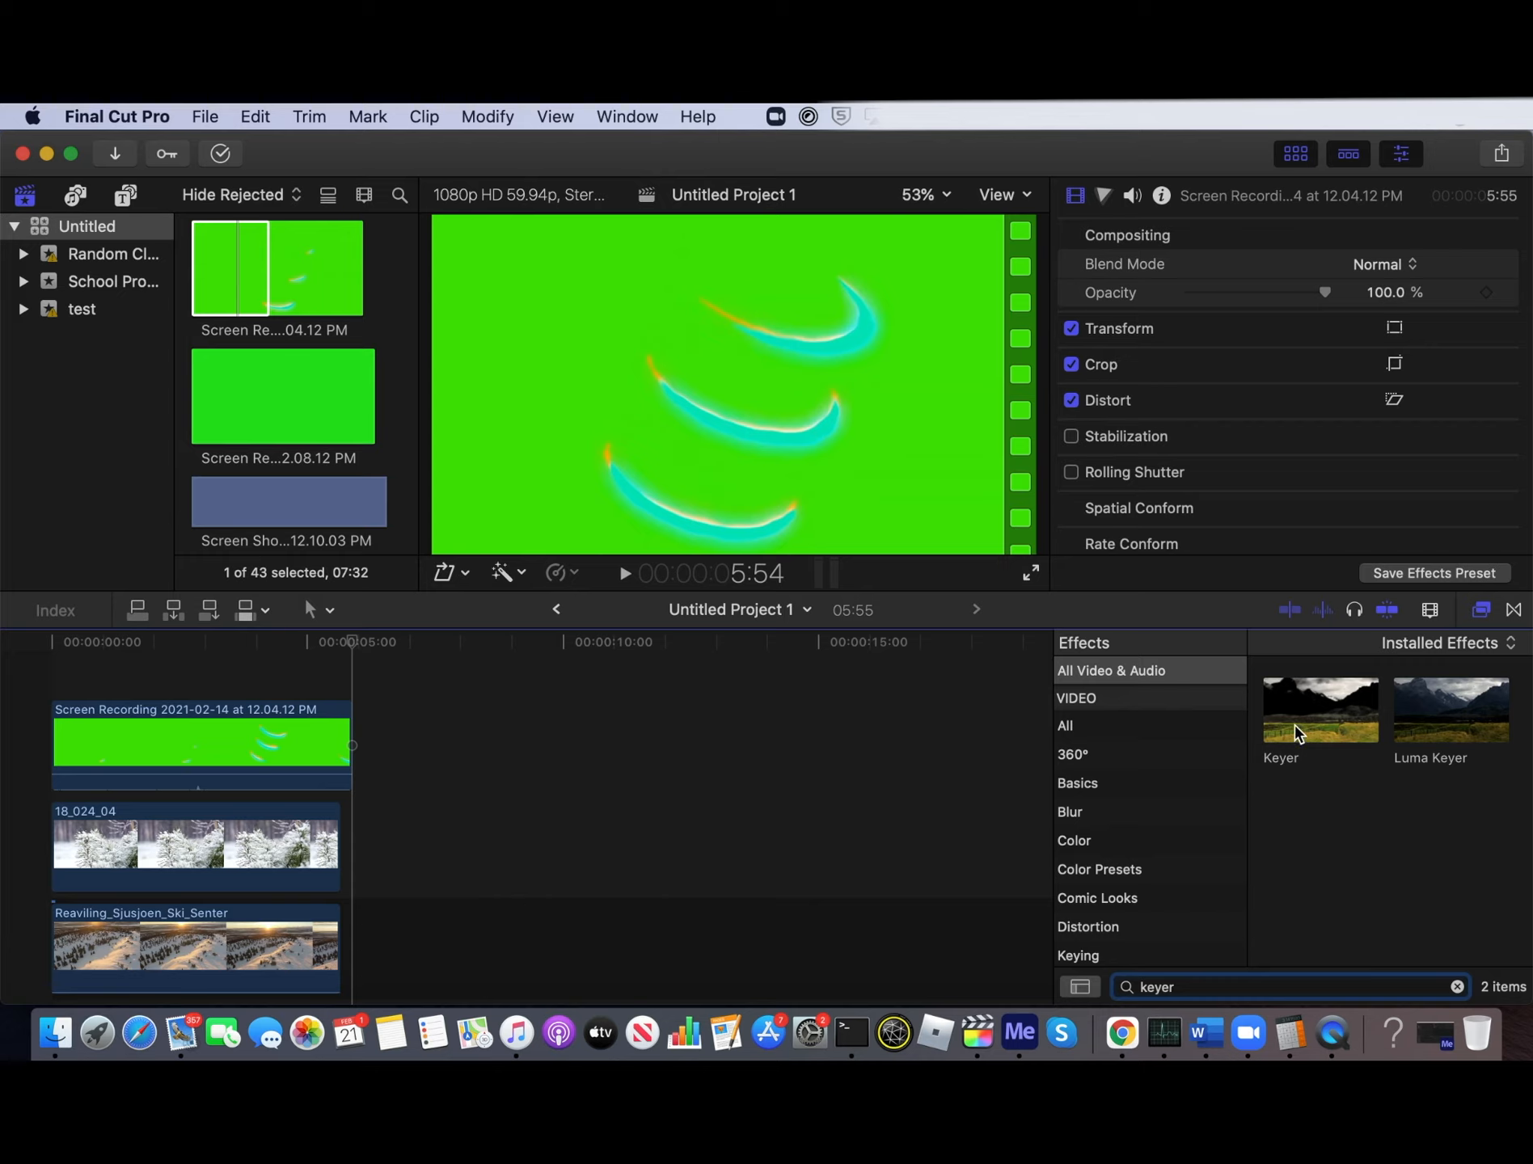
drag(1294, 729, 253, 754)
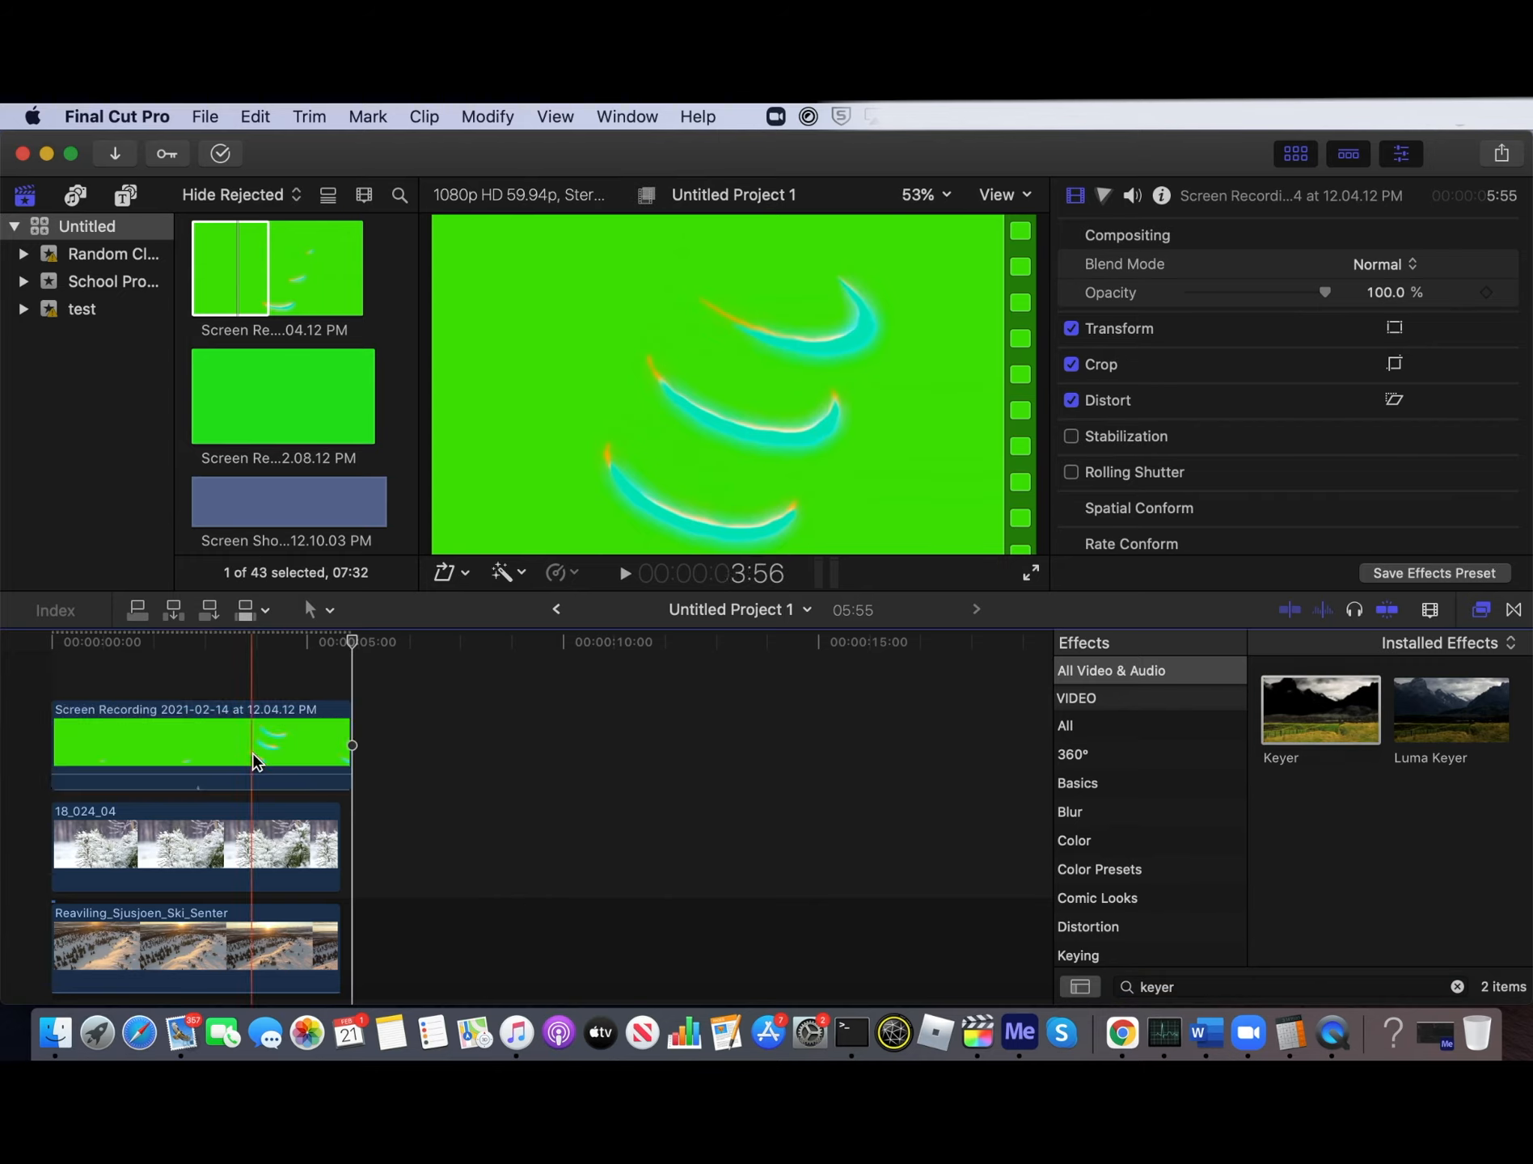